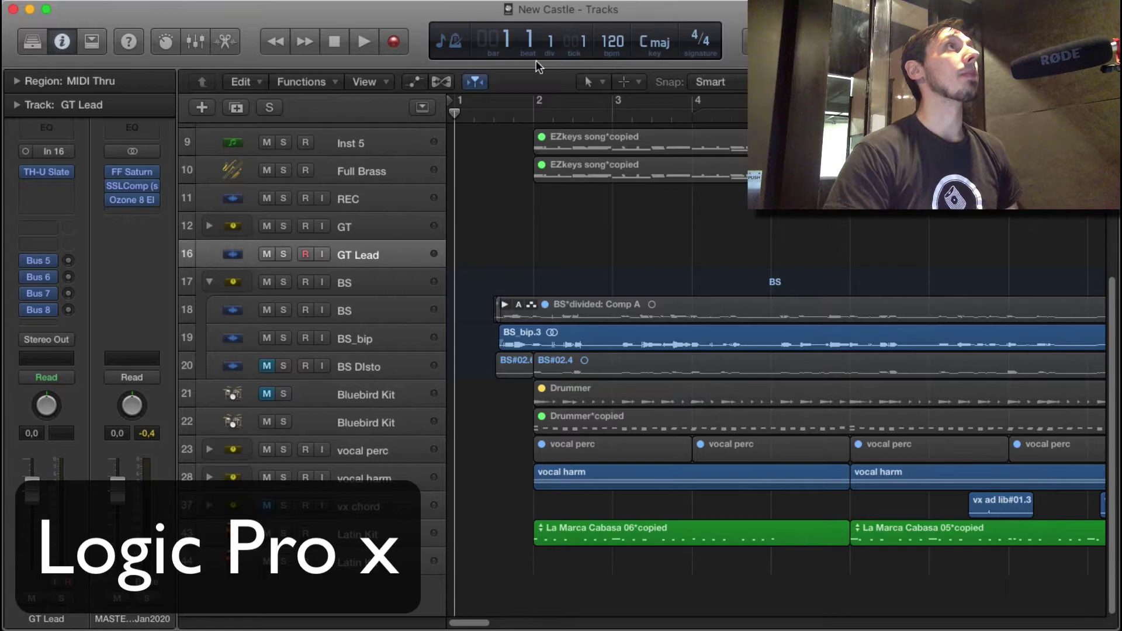
# - Solo the BS_bip bass track and start playback from bar 2 to hear the bass alone
pyautogui.click(495, 113)
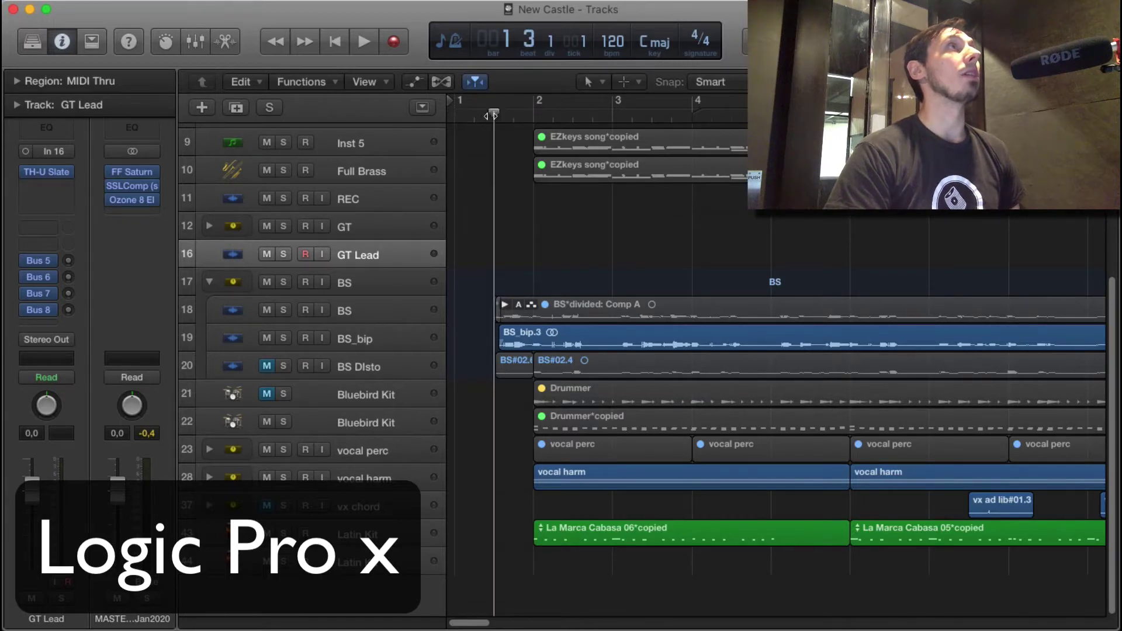
pyautogui.moveTo(494, 115); pyautogui.dragTo(460, 114)
pyautogui.scroll(5, 497, 158)
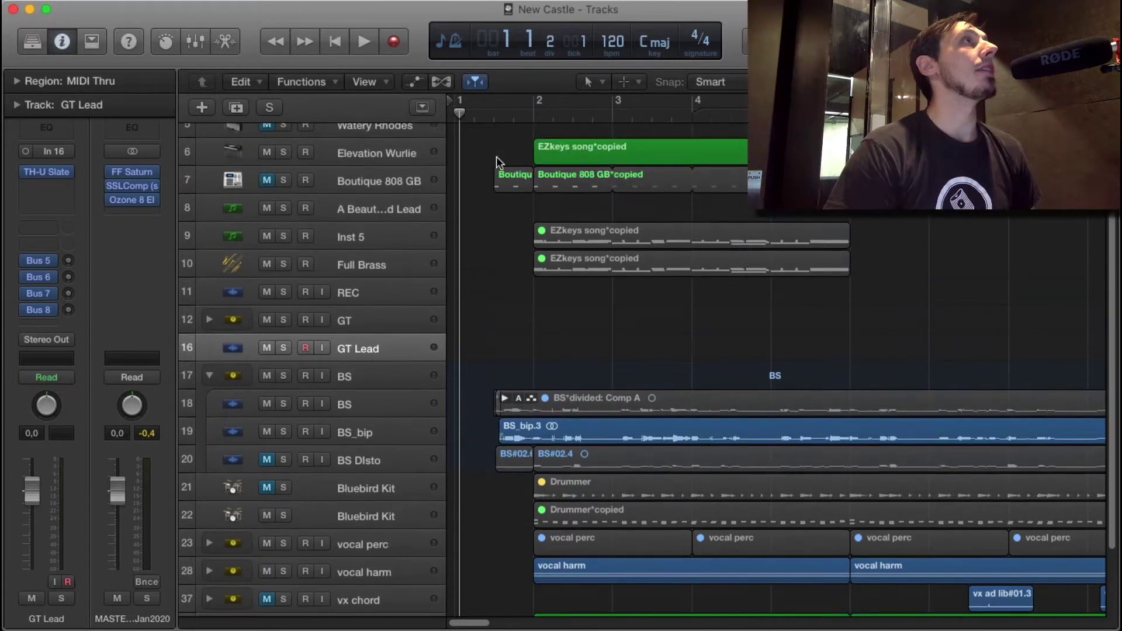
pyautogui.scroll(2, 496, 156)
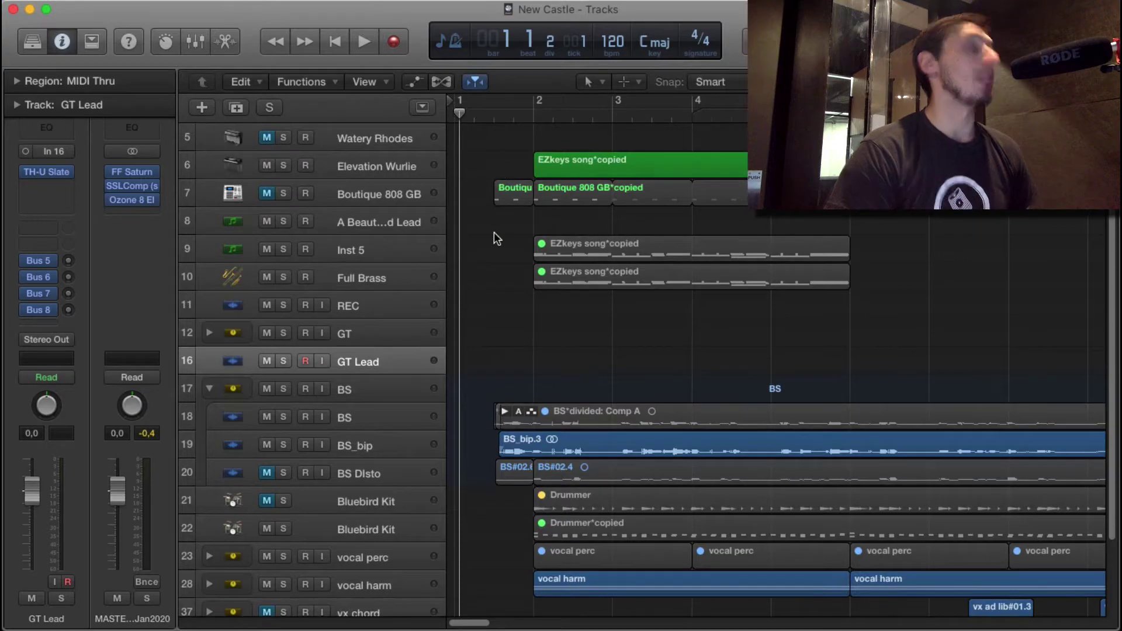
pyautogui.scroll(-10, 495, 234)
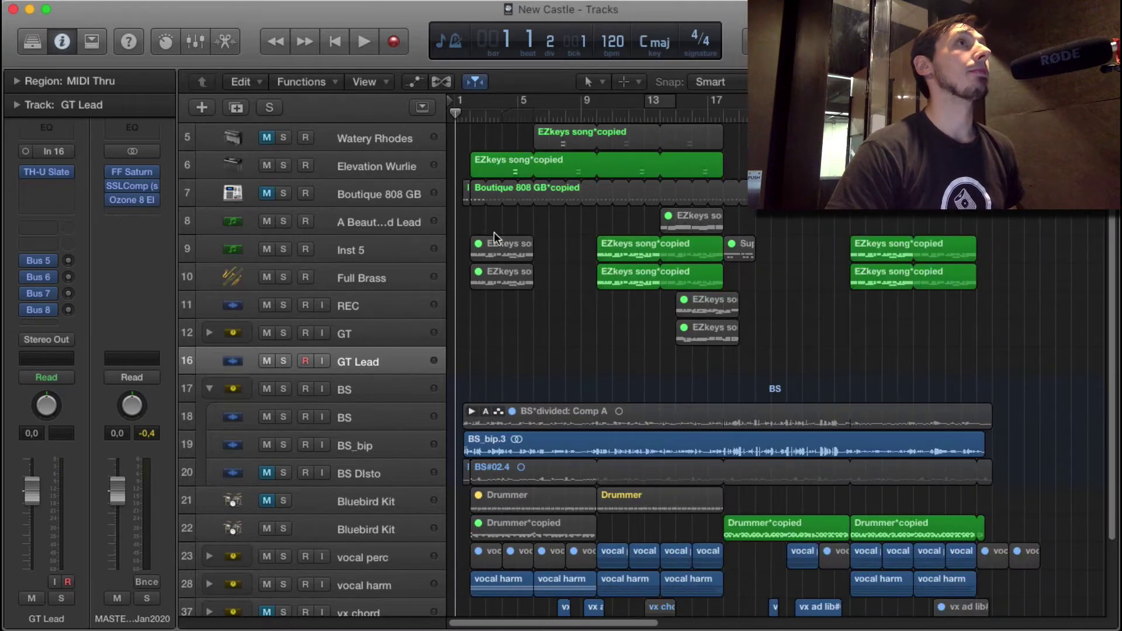
pyautogui.click(283, 441)
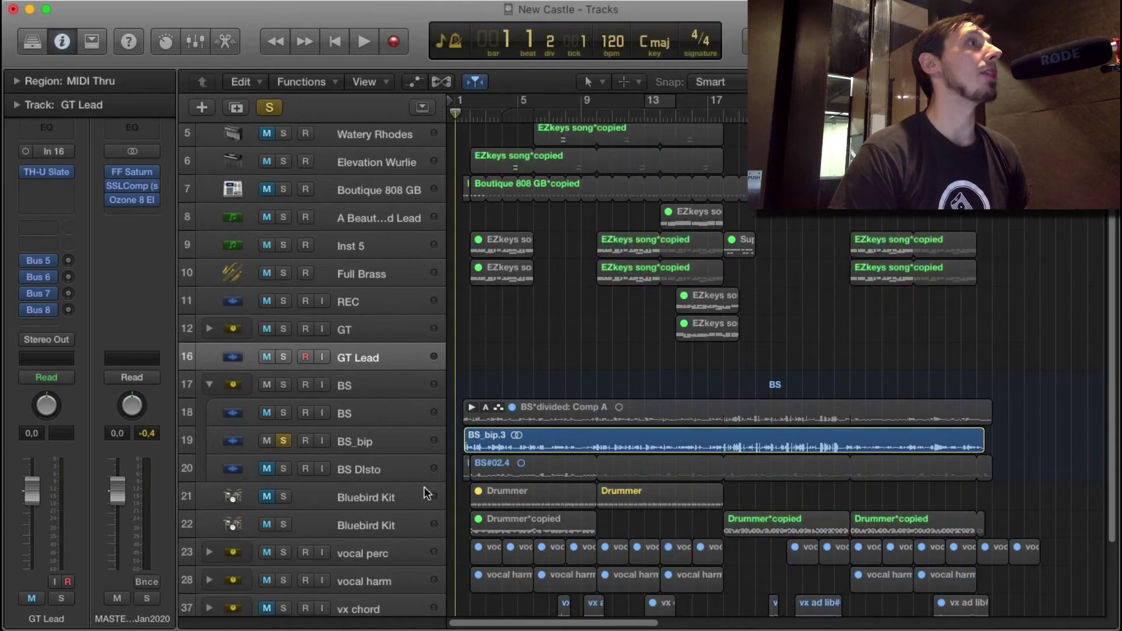
pyautogui.click(468, 113)
pyautogui.press('space')
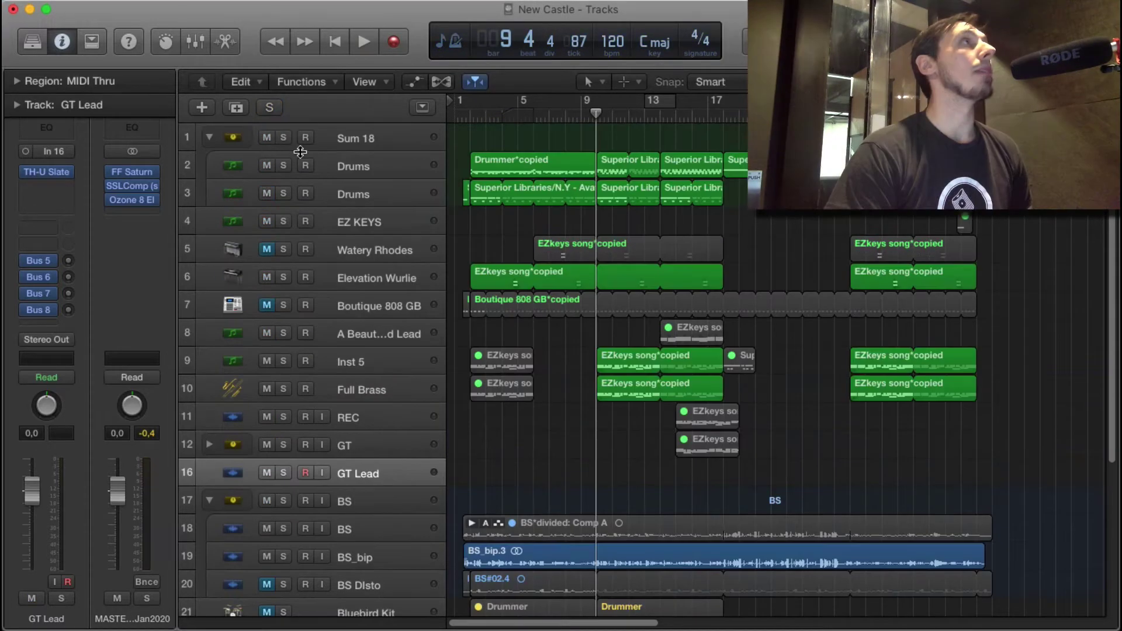
# - Select the Drums track and pick the snare in its drum kit instrument
pyautogui.click(367, 168)
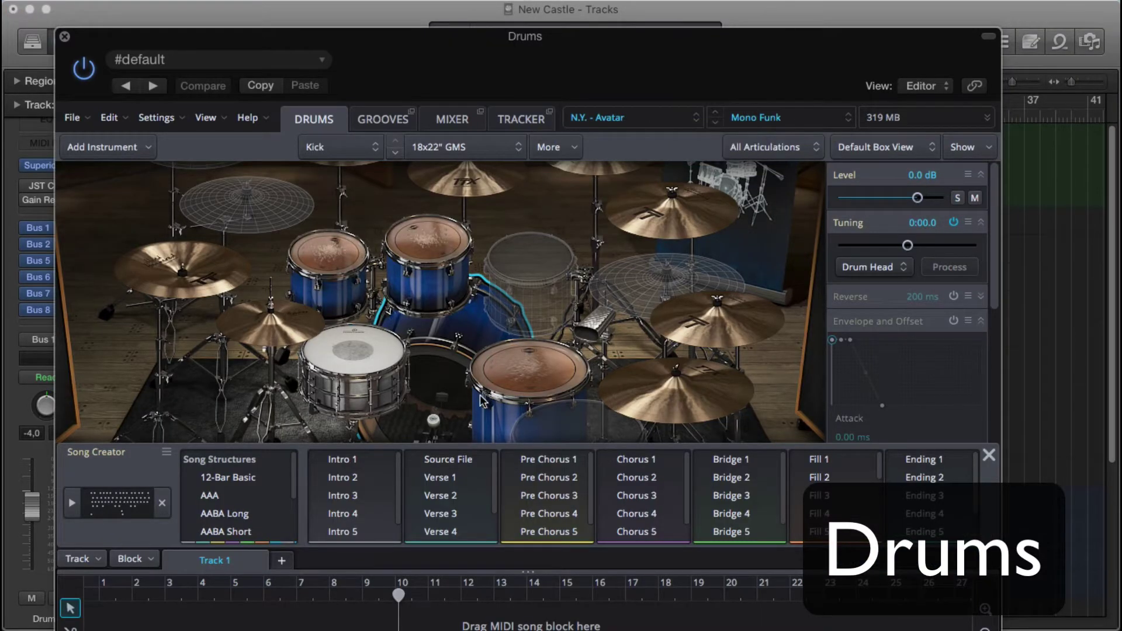
pyautogui.click(331, 388)
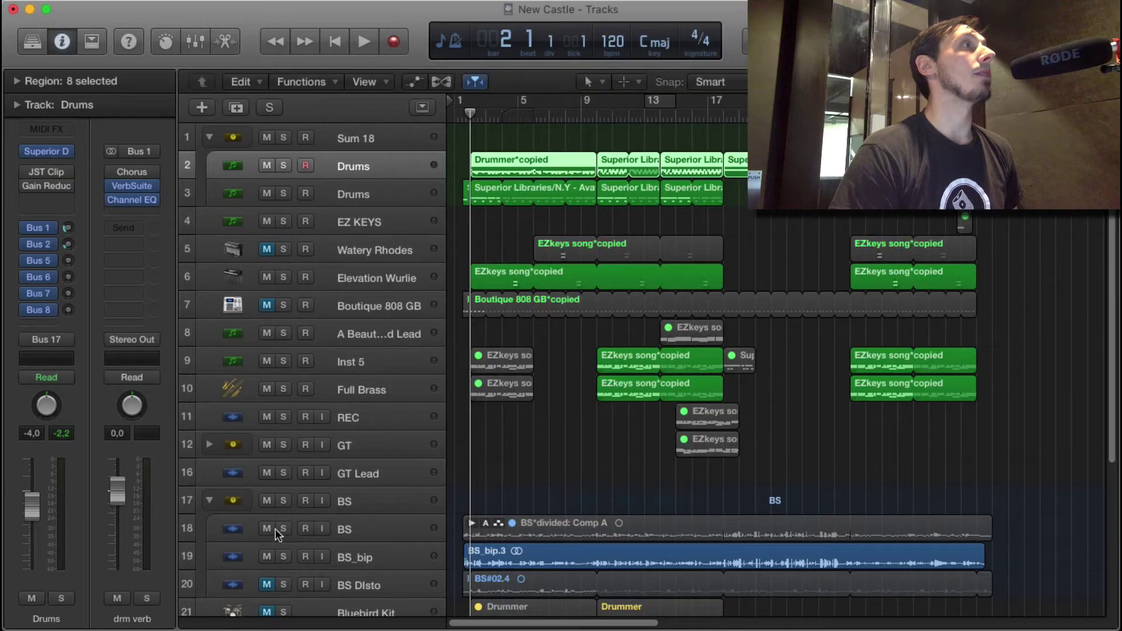
# - Solo the BS bass stack and Sum 18 drum stack, then play and stop them together
pyautogui.click(283, 500)
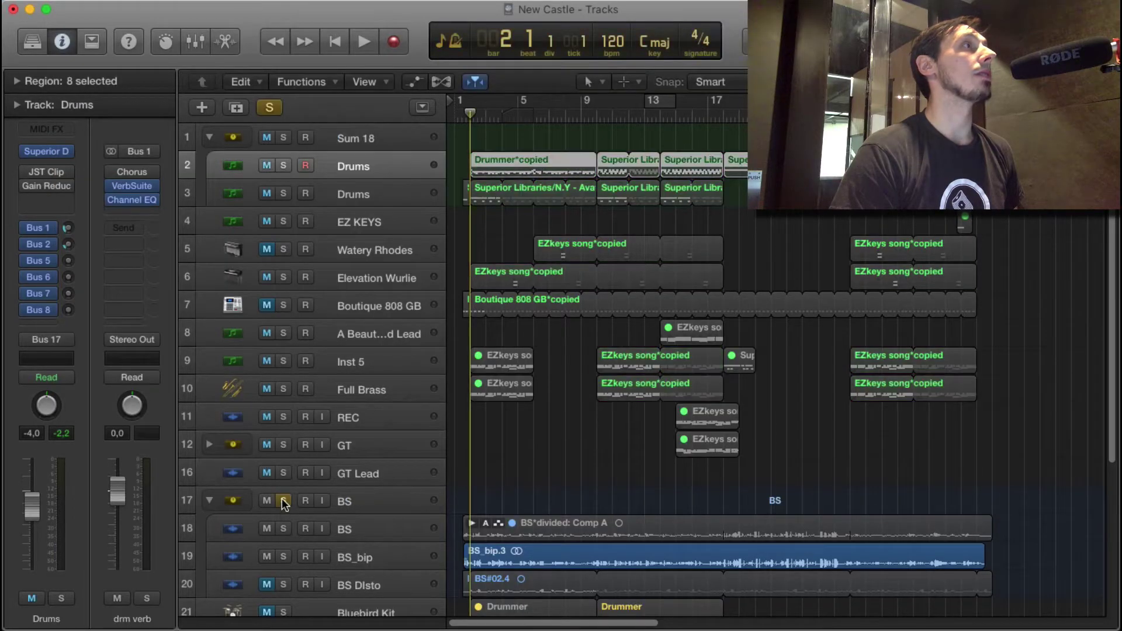
pyautogui.click(284, 166)
pyautogui.click(281, 164)
pyautogui.click(284, 193)
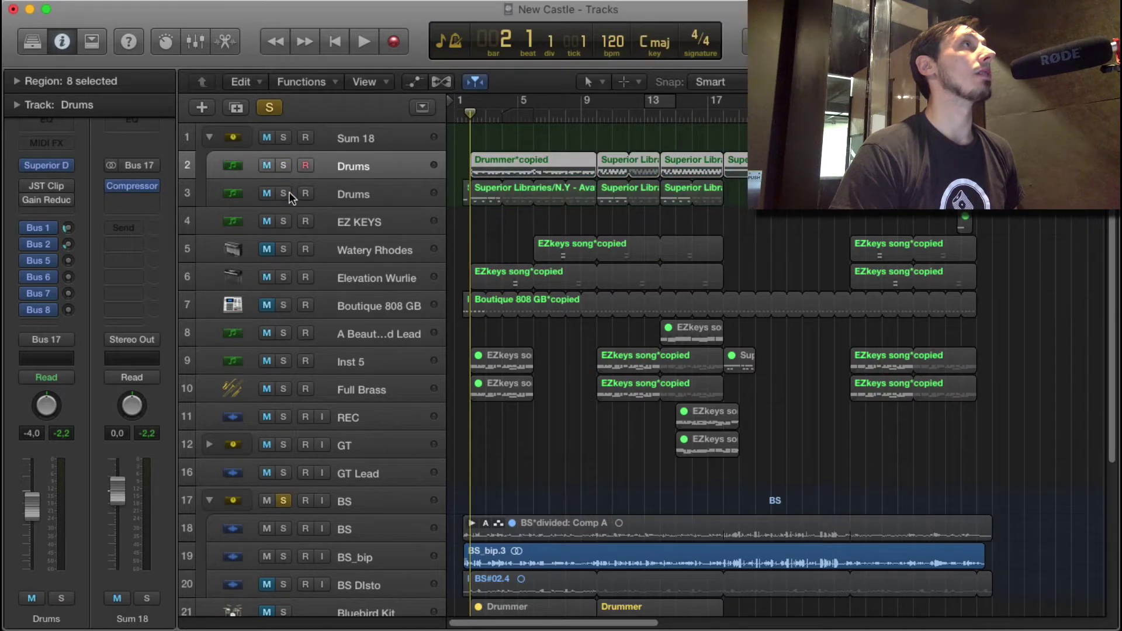
pyautogui.click(284, 138)
pyautogui.press('space')
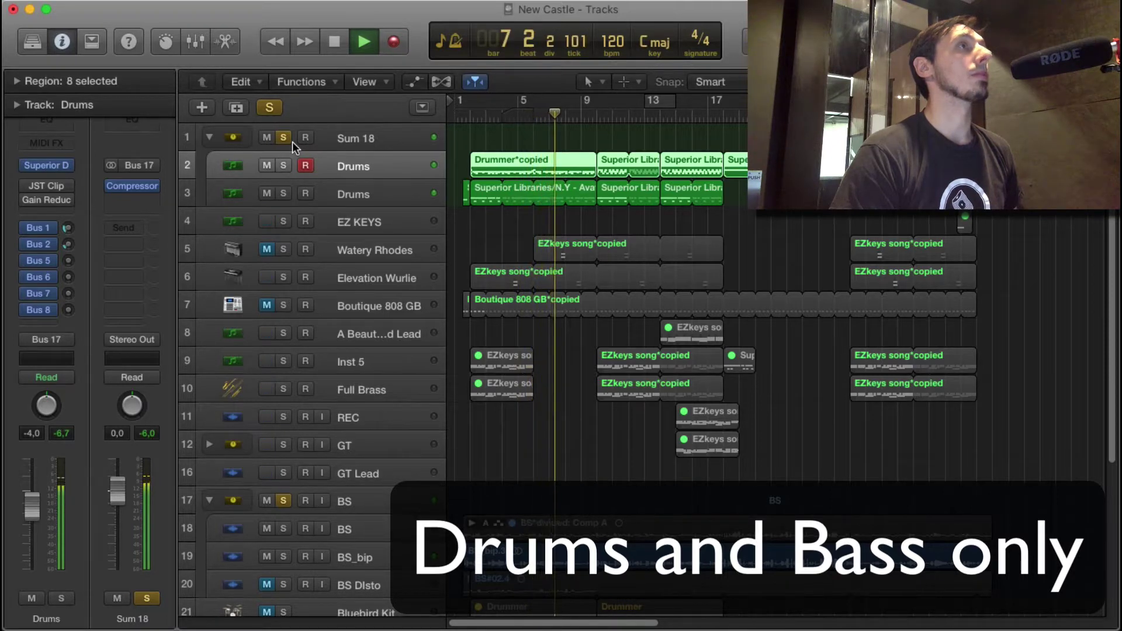
pyautogui.press('space')
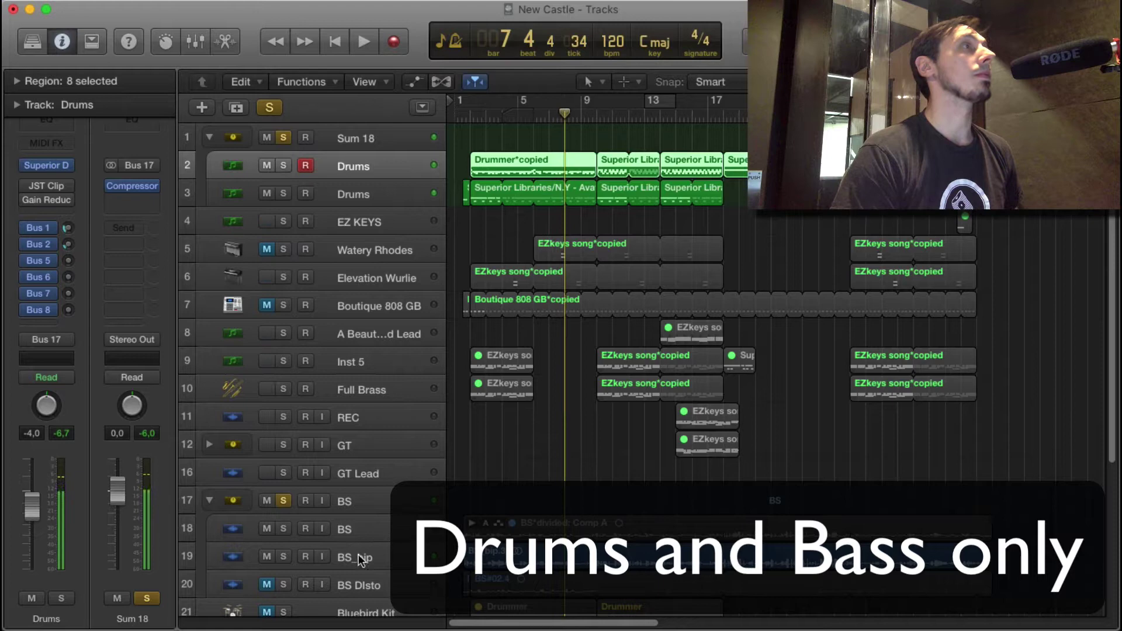
# - On the BS bass Channel EQ, reset the 475 Hz cut to -4.5 dB during playback
pyautogui.click(345, 501)
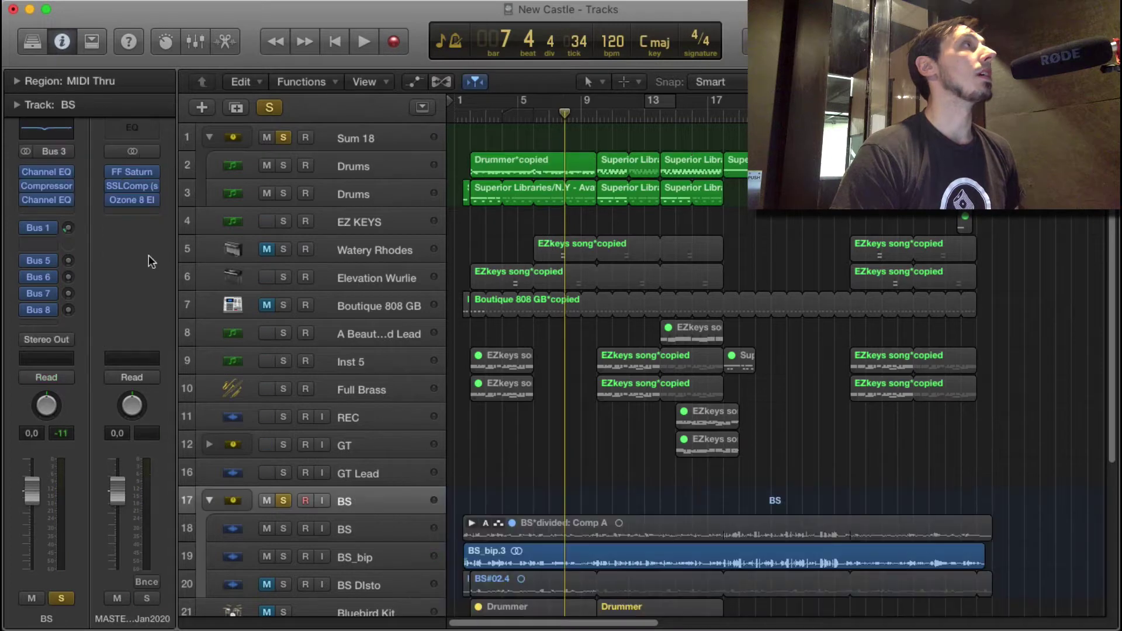
pyautogui.click(42, 173)
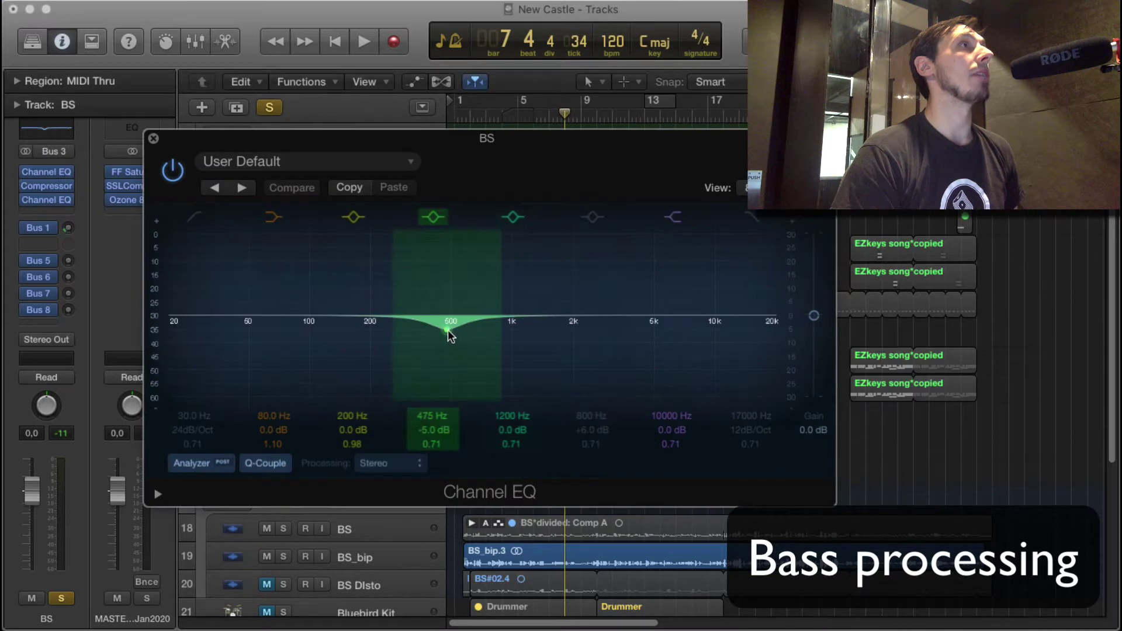
pyautogui.press('space')
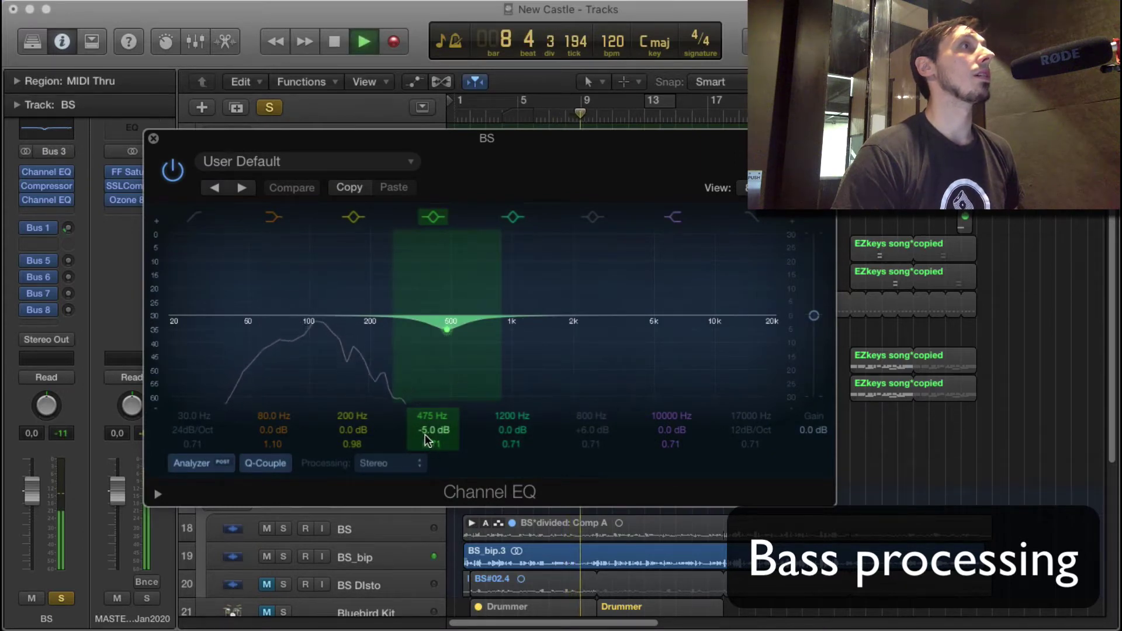
pyautogui.moveTo(431, 430); pyautogui.dragTo(431, 388)
pyautogui.moveTo(447, 285); pyautogui.dragTo(447, 323)
pyautogui.moveTo(427, 432); pyautogui.dragTo(427, 438)
pyautogui.press('space')
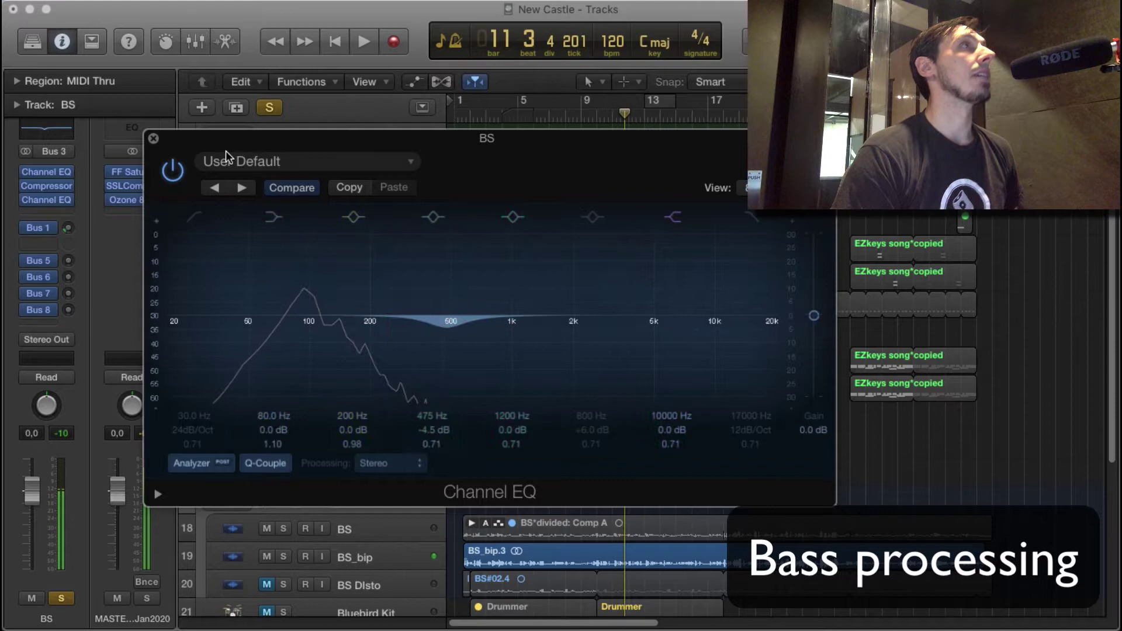
pyautogui.click(153, 138)
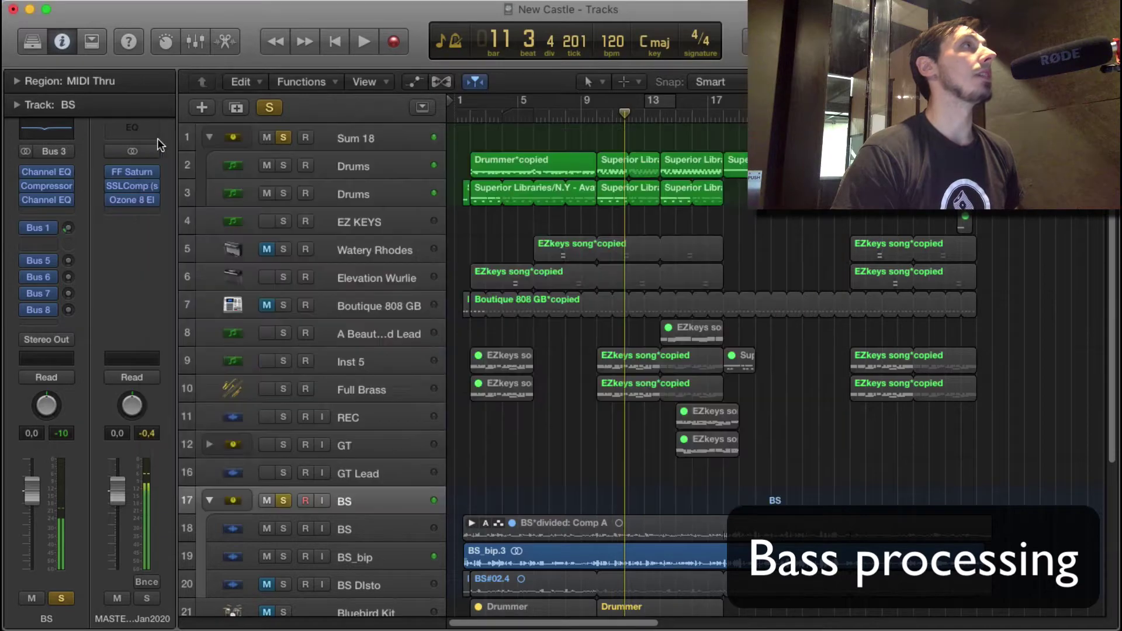
# - Open the BS Vintage FET compressor, compare it bypassed and on during playback, then close it
pyautogui.click(42, 188)
pyautogui.moveTo(157, 42); pyautogui.dragTo(499, 46)
pyautogui.press('space')
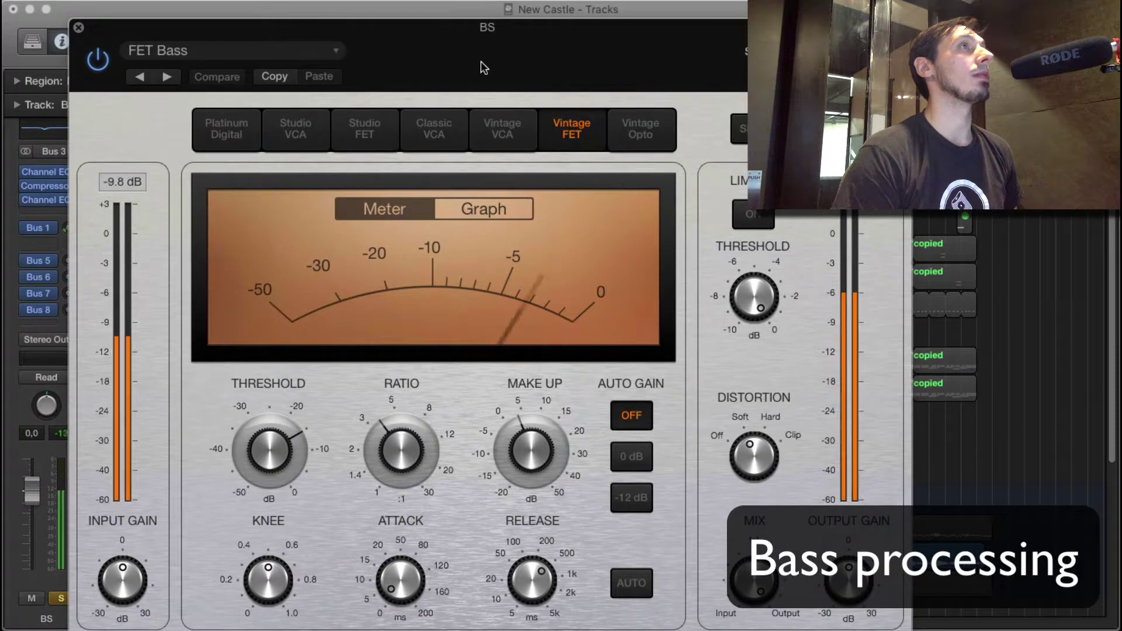
pyautogui.click(95, 59)
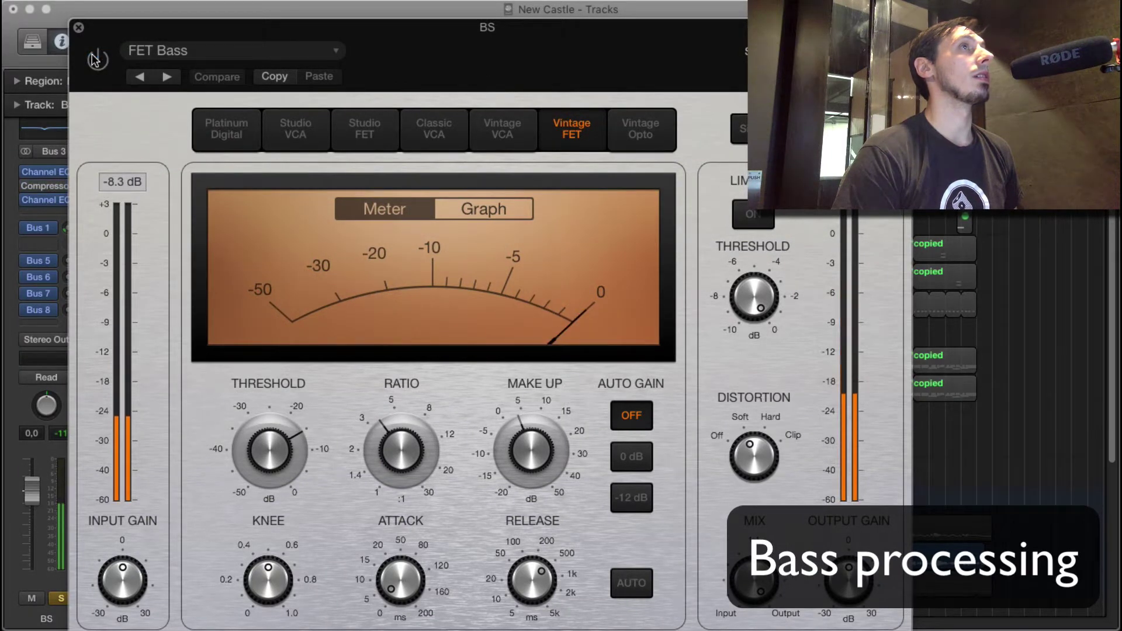
pyautogui.click(96, 59)
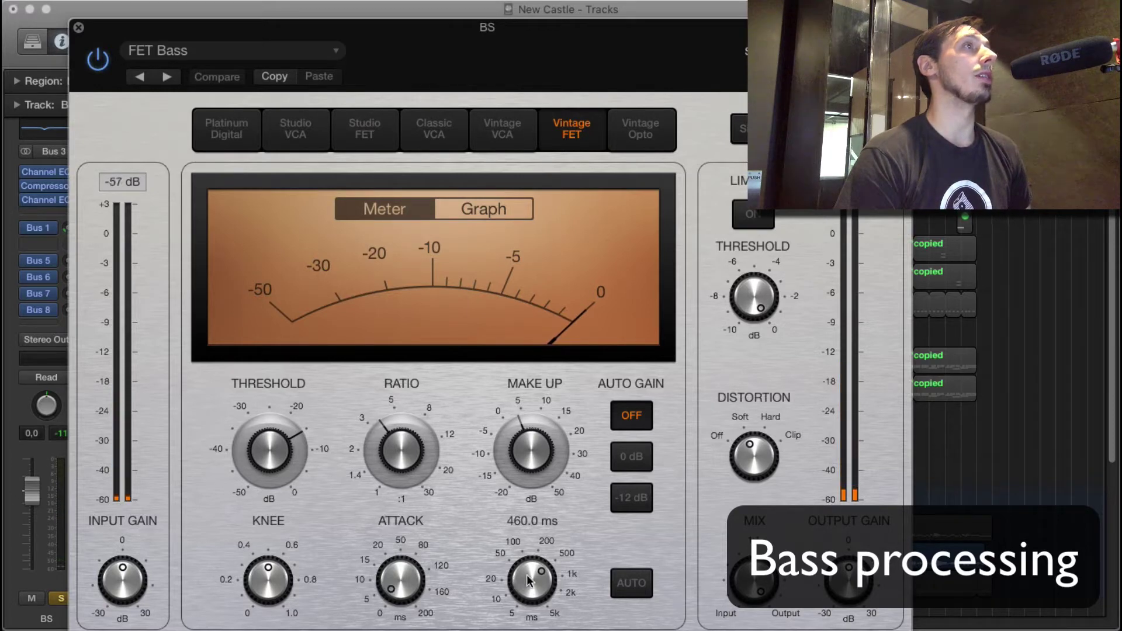
pyautogui.moveTo(402, 456)
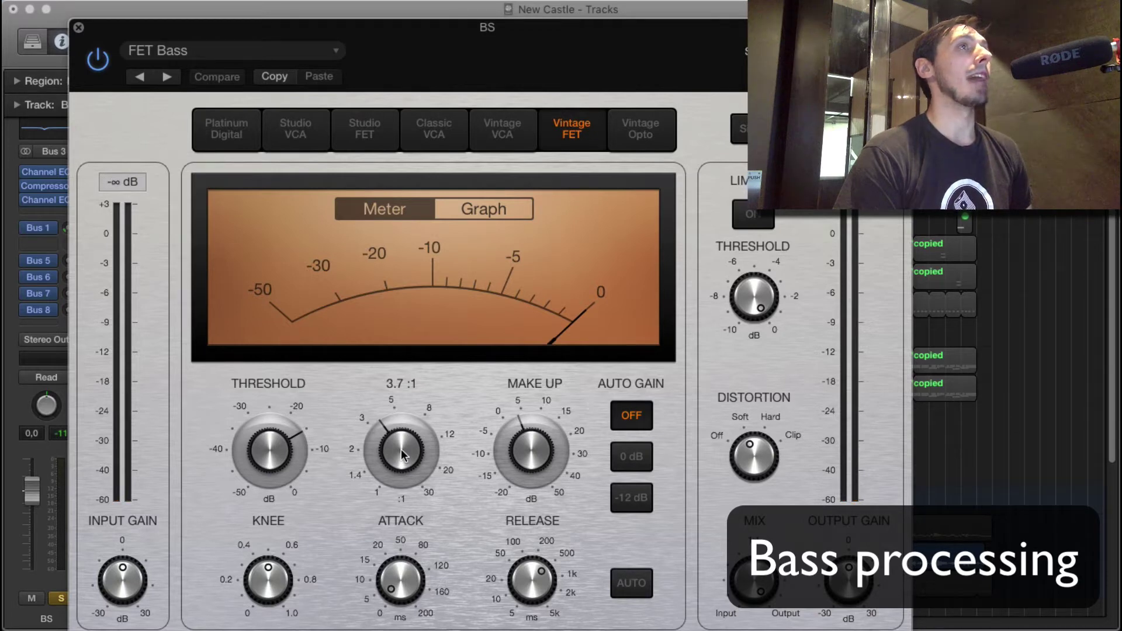
pyautogui.click(78, 27)
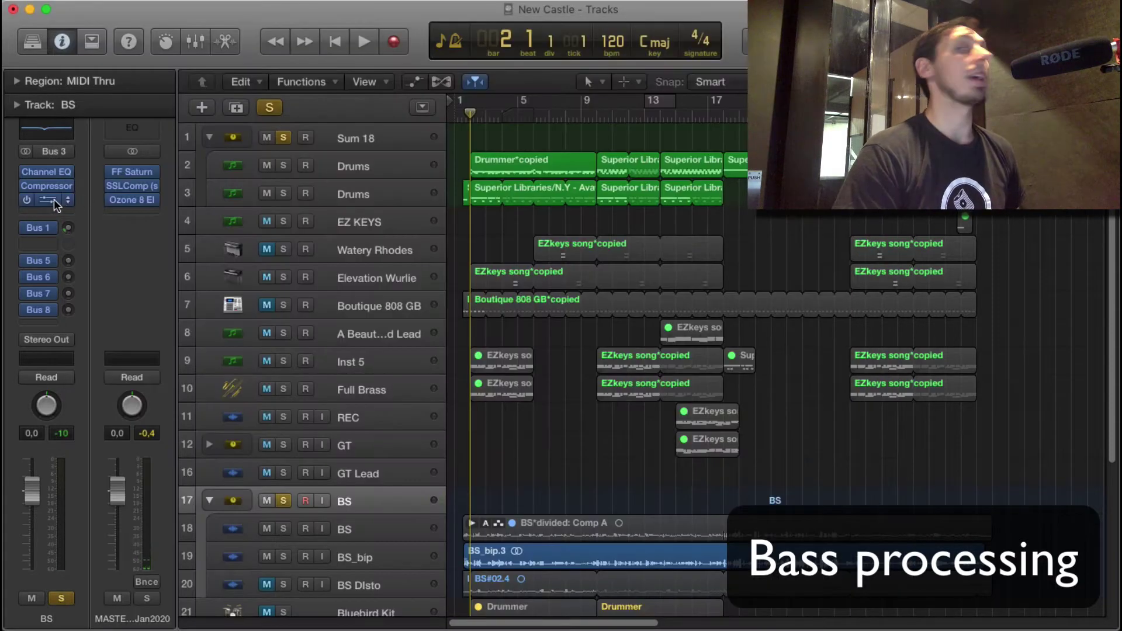
# - Open the BS track's second Channel EQ and compare it bypassed and enabled during playback
pyautogui.click(46, 171)
pyautogui.moveTo(757, 349); pyautogui.dragTo(579, 94)
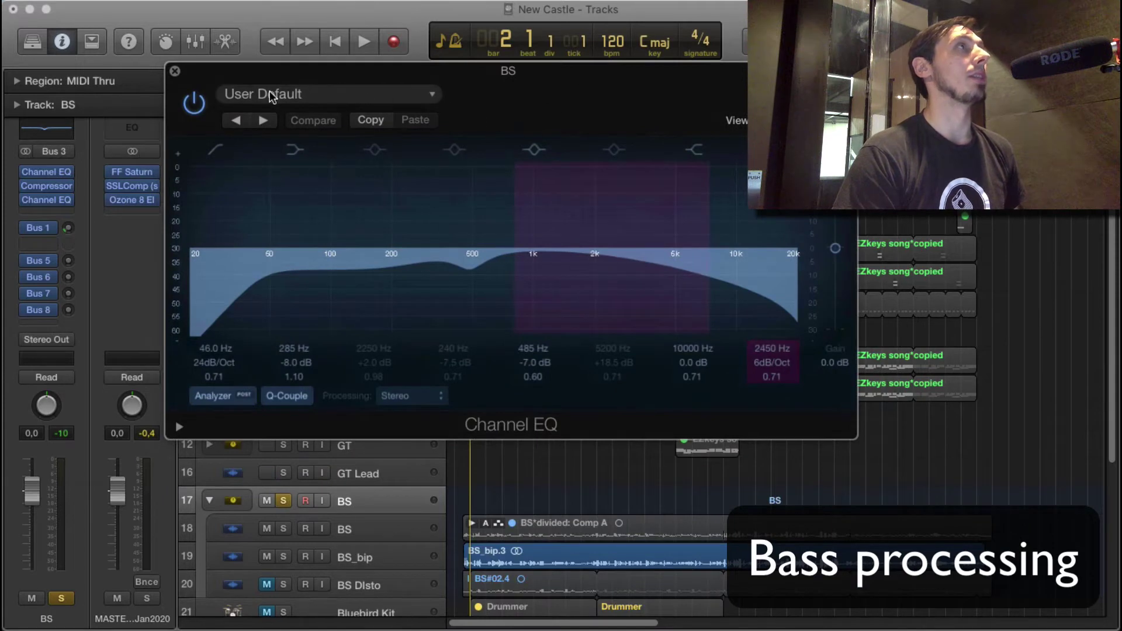
pyautogui.press('space')
pyautogui.click(193, 103)
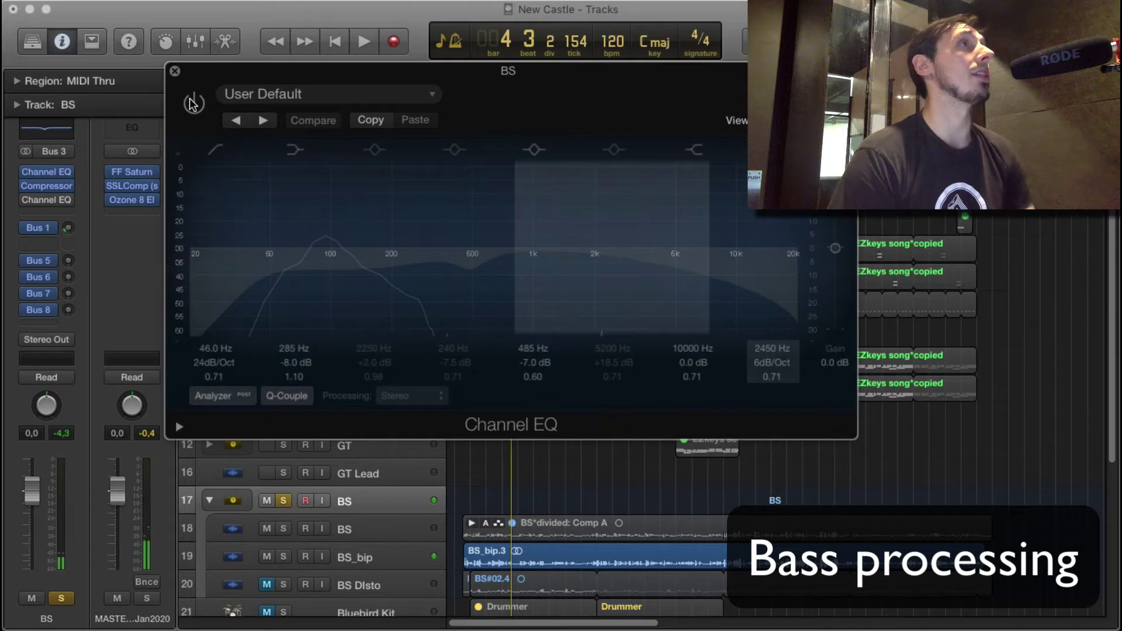
pyautogui.click(193, 103)
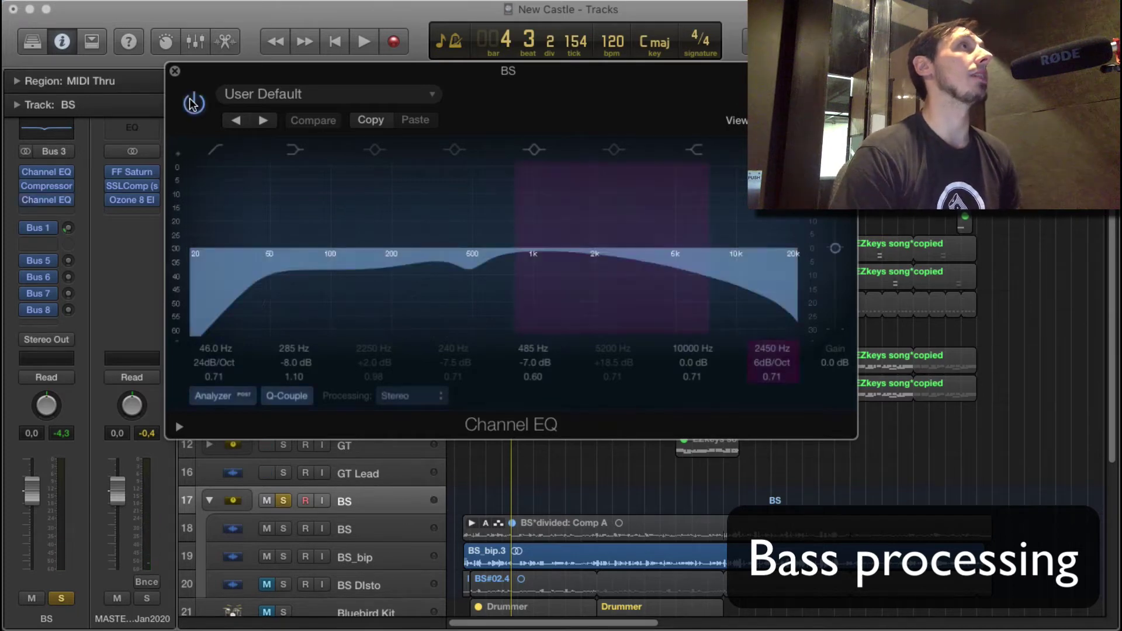
pyautogui.press('space')
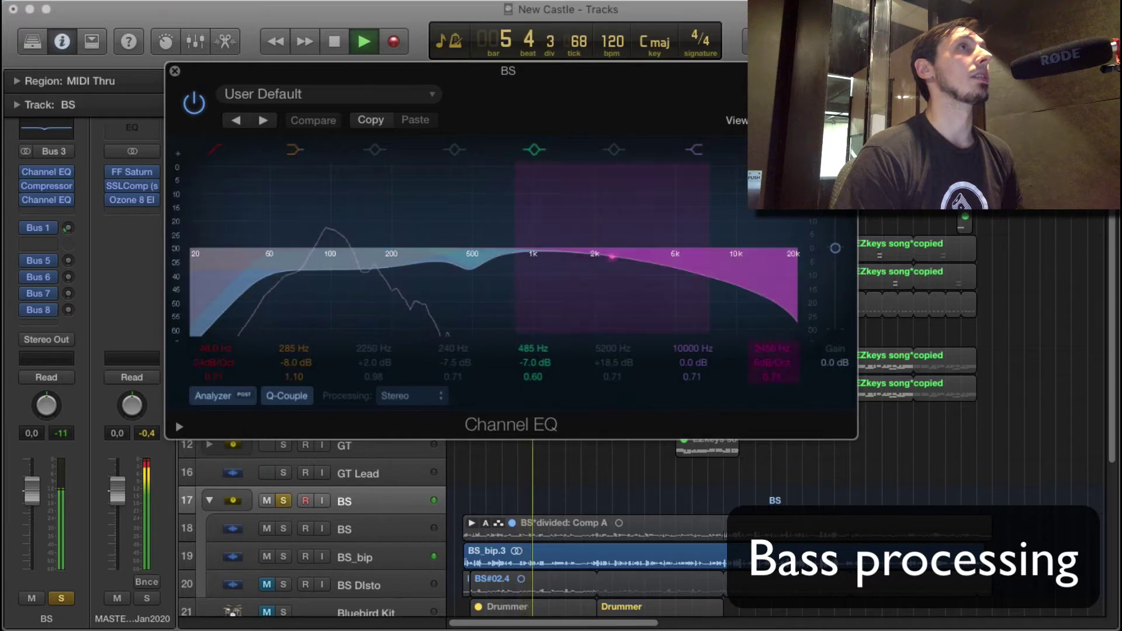
# - Toggle the 2450 Hz high-cut band off and on, then set the 485 Hz band to -5.5 dB
pyautogui.click(693, 150)
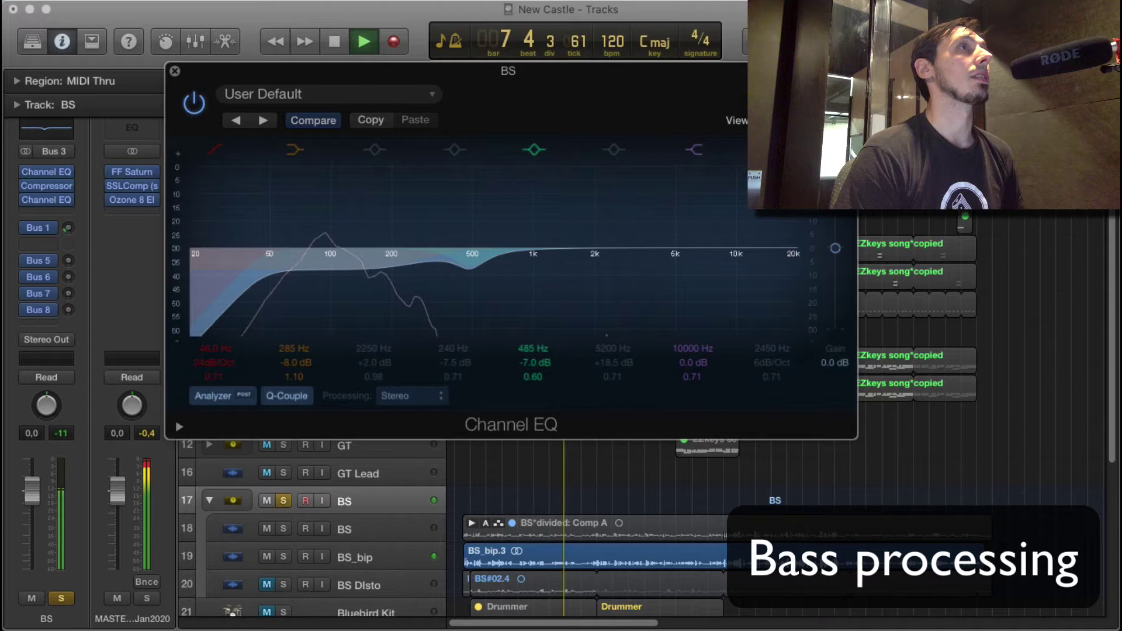
pyautogui.press('space')
pyautogui.click(743, 252)
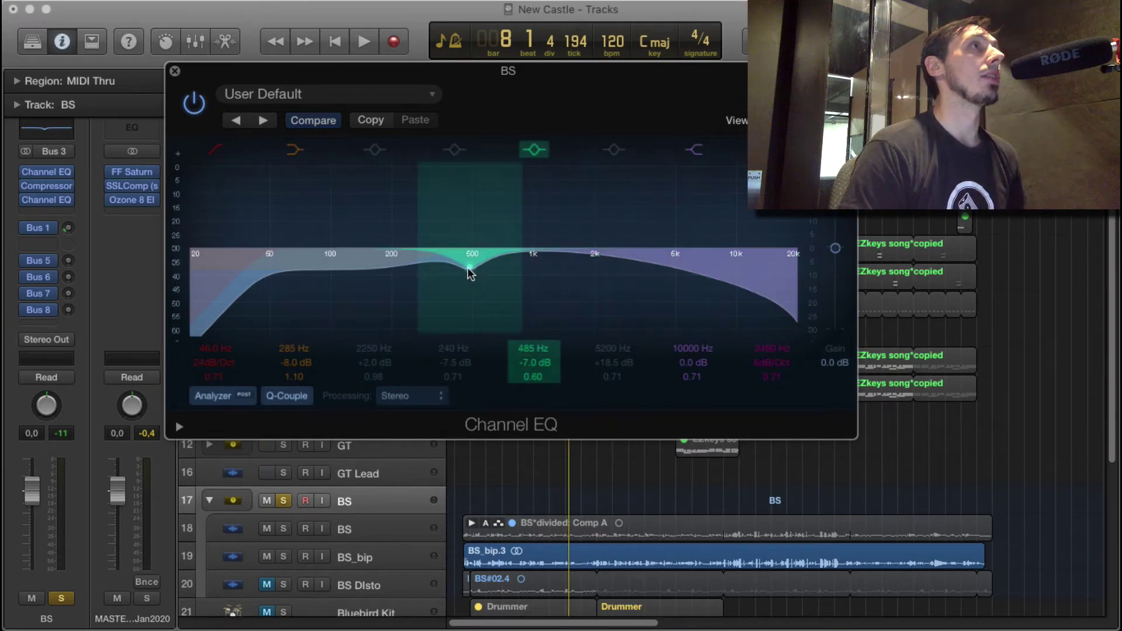
pyautogui.press('space')
pyautogui.moveTo(467, 268)
pyautogui.mouseDown()
pyautogui.moveTo(469, 232)
pyautogui.moveTo(470, 263)
pyautogui.mouseUp()
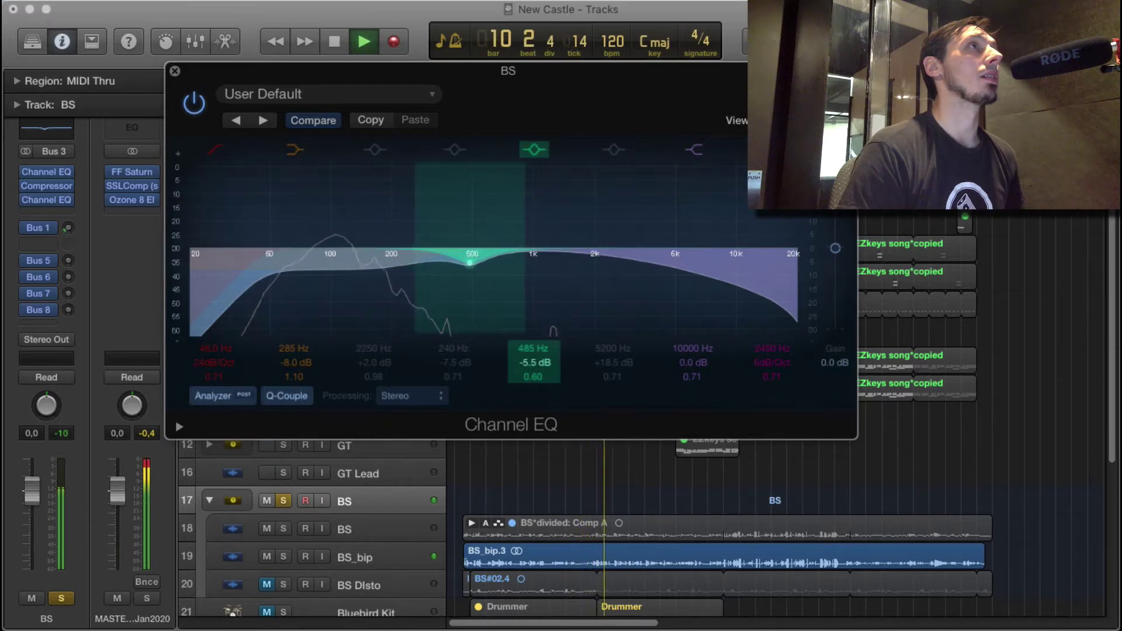
pyautogui.press('space')
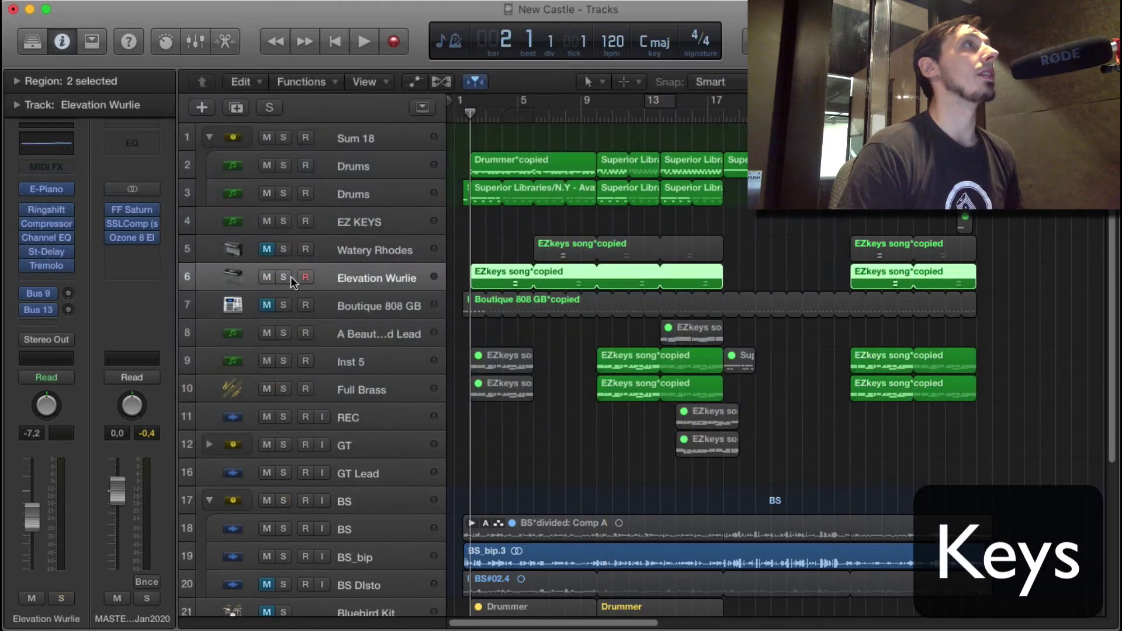
# - Solo the Elevation Wurlie keys track and start playback from bar 4
pyautogui.click(289, 277)
pyautogui.click(485, 114)
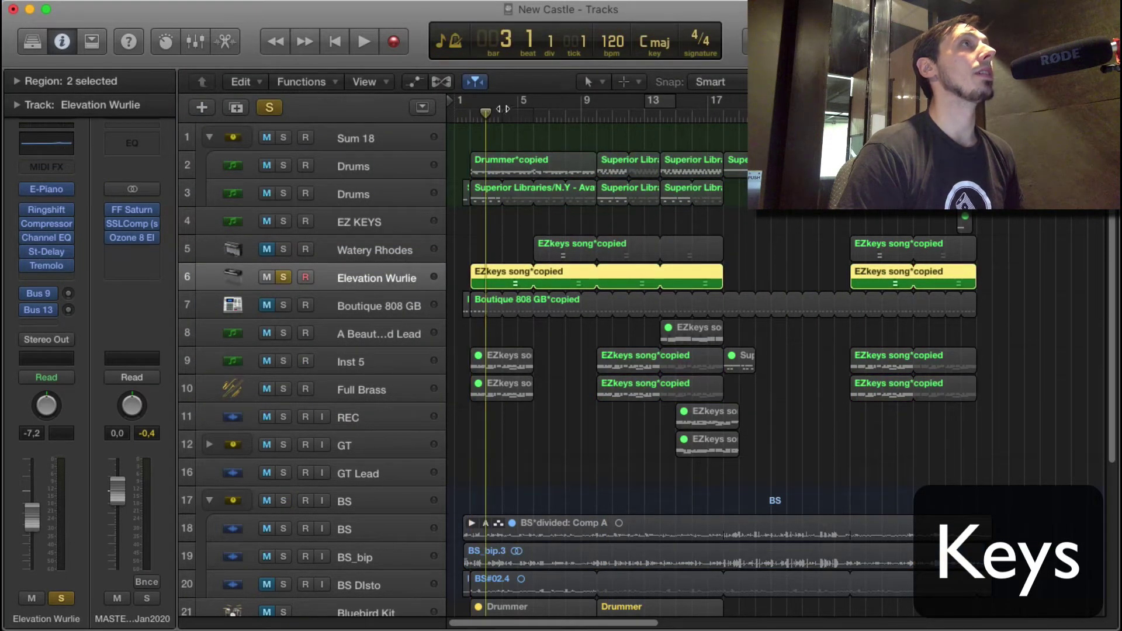
pyautogui.click(502, 113)
pyautogui.press('space')
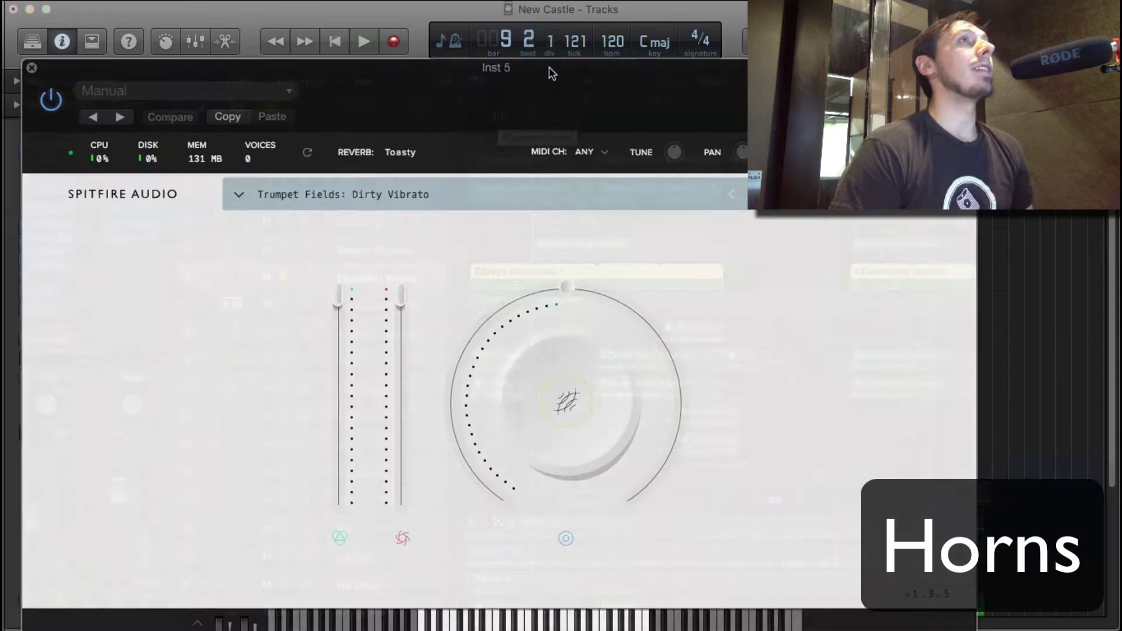
# - Move the Inst 5 Trumpet Fields: Dirty Vibrato window up for a fuller view and stop playback
pyautogui.moveTo(548, 66); pyautogui.dragTo(555, 18)
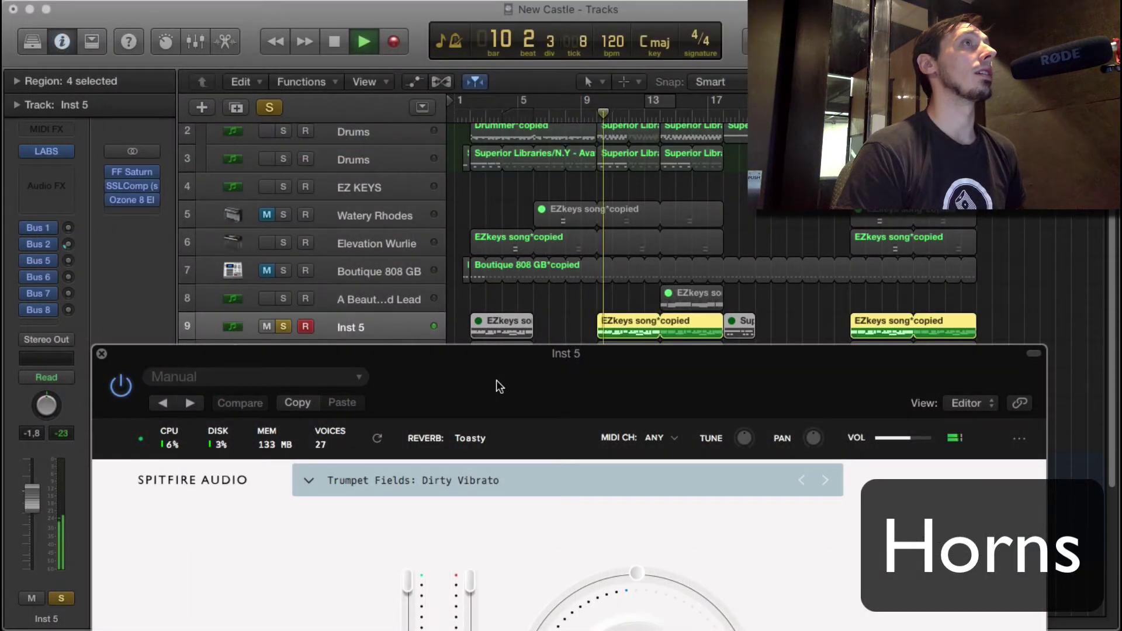
pyautogui.moveTo(496, 380); pyautogui.dragTo(489, 277)
pyautogui.press('space')
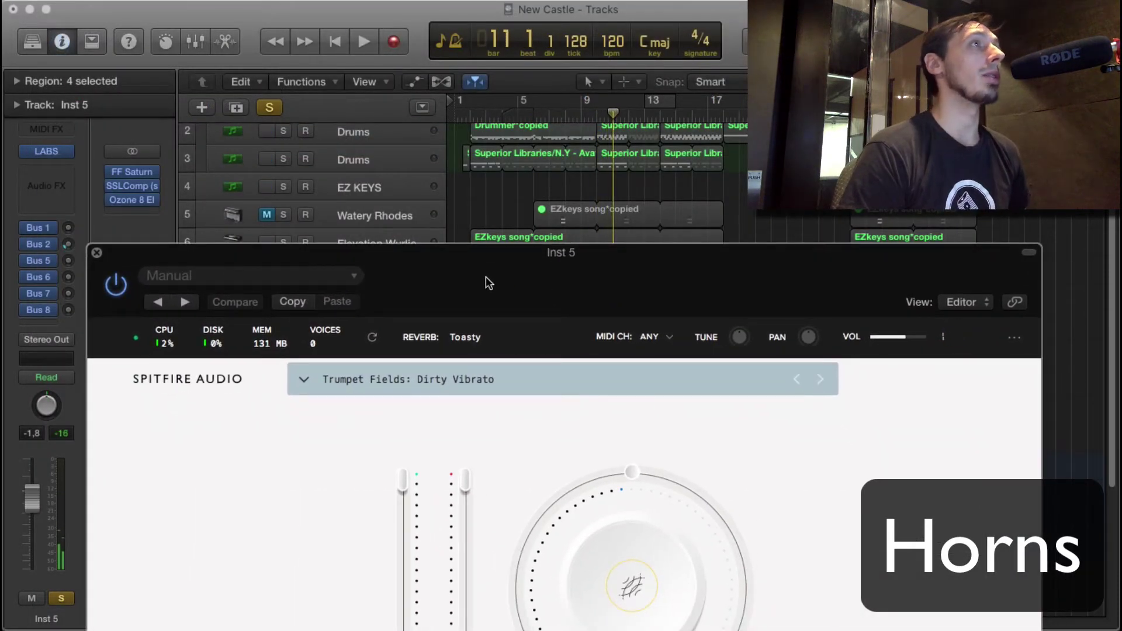
# - Close the trumpet instrument, solo Full Brass, and play it from bar 10
pyautogui.click(97, 254)
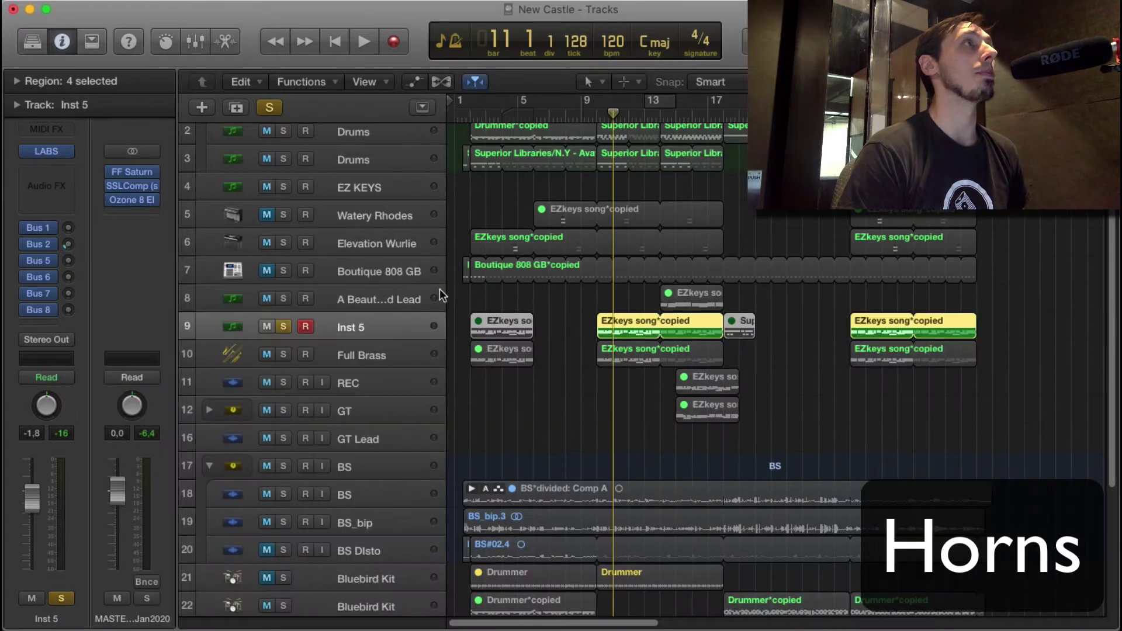
pyautogui.click(377, 353)
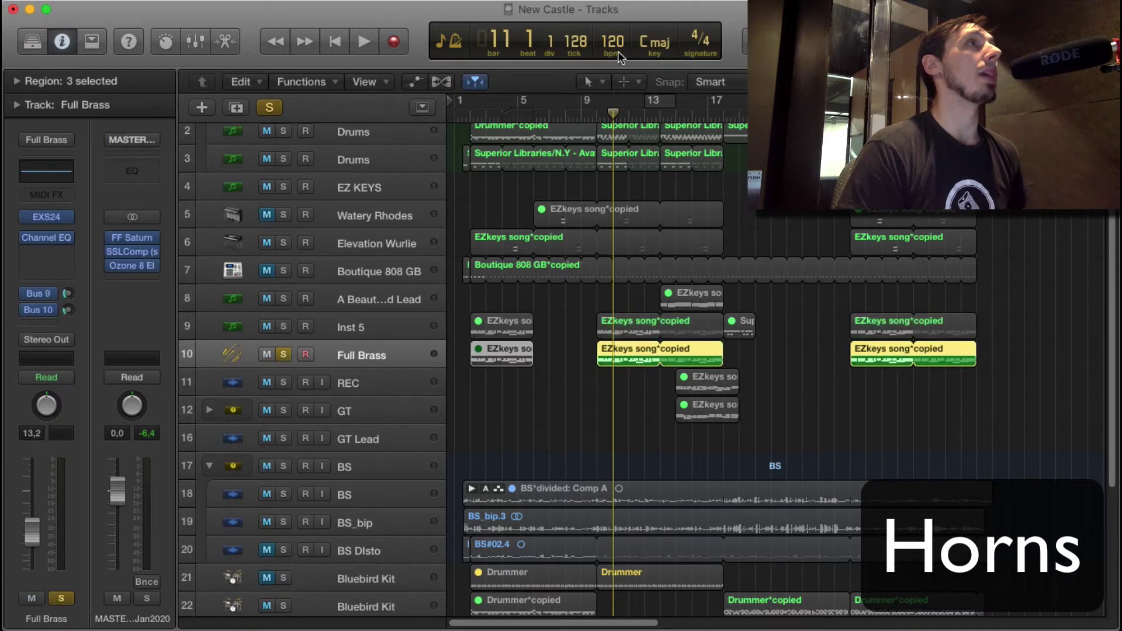
pyautogui.click(600, 115)
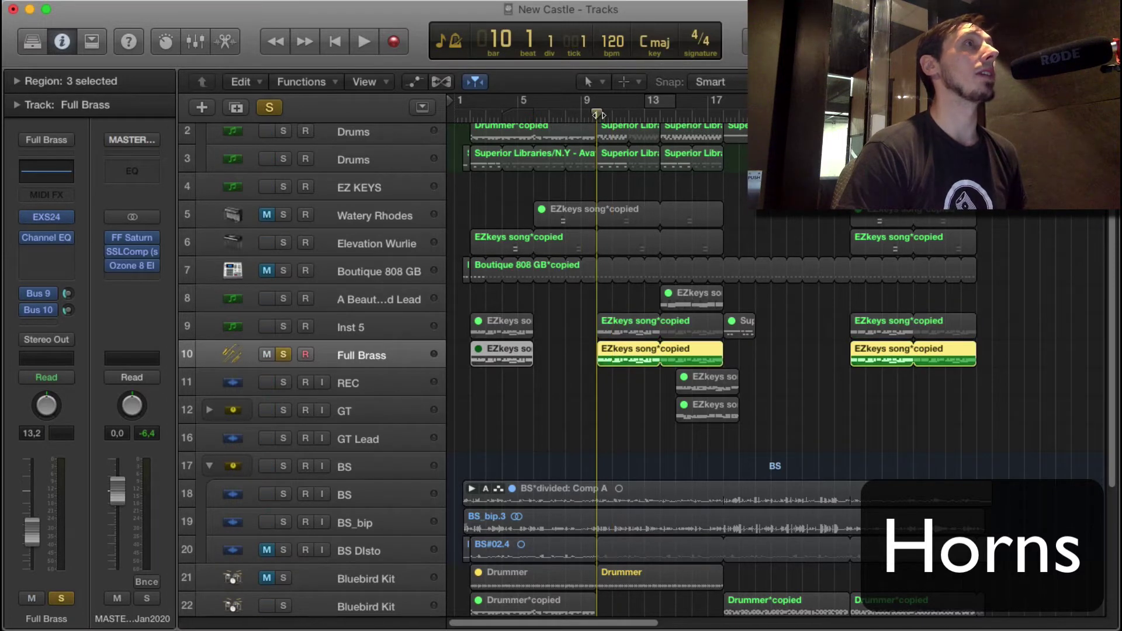
pyautogui.press('space')
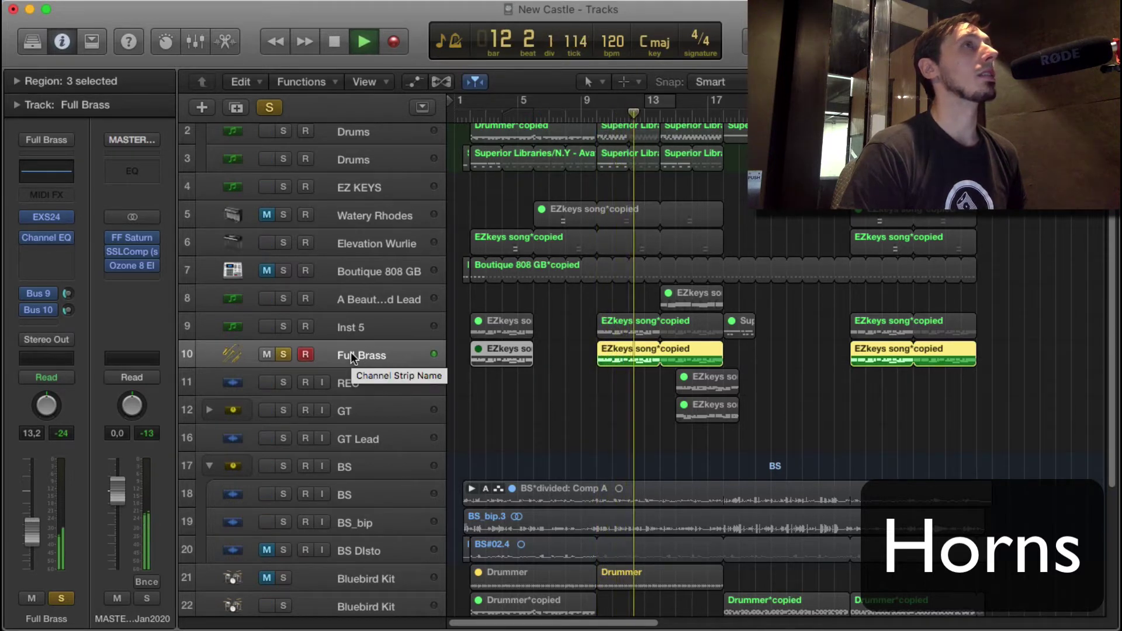
pyautogui.press('space')
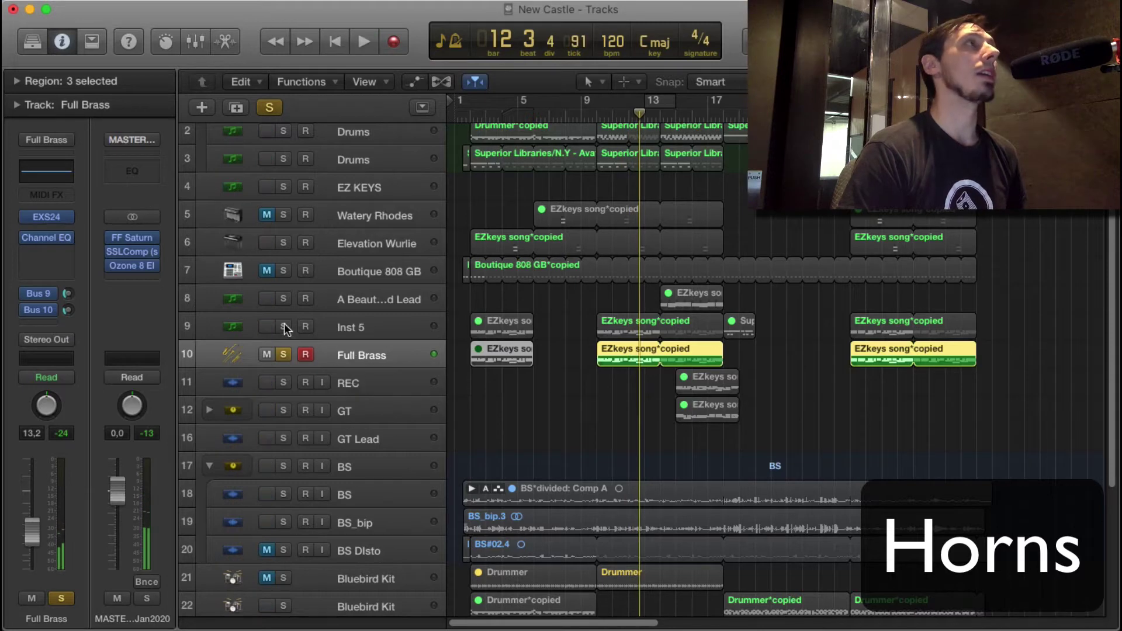
# - Add Inst 5 to the solo and play both horn tracks from bar 10
pyautogui.click(284, 326)
pyautogui.click(595, 117)
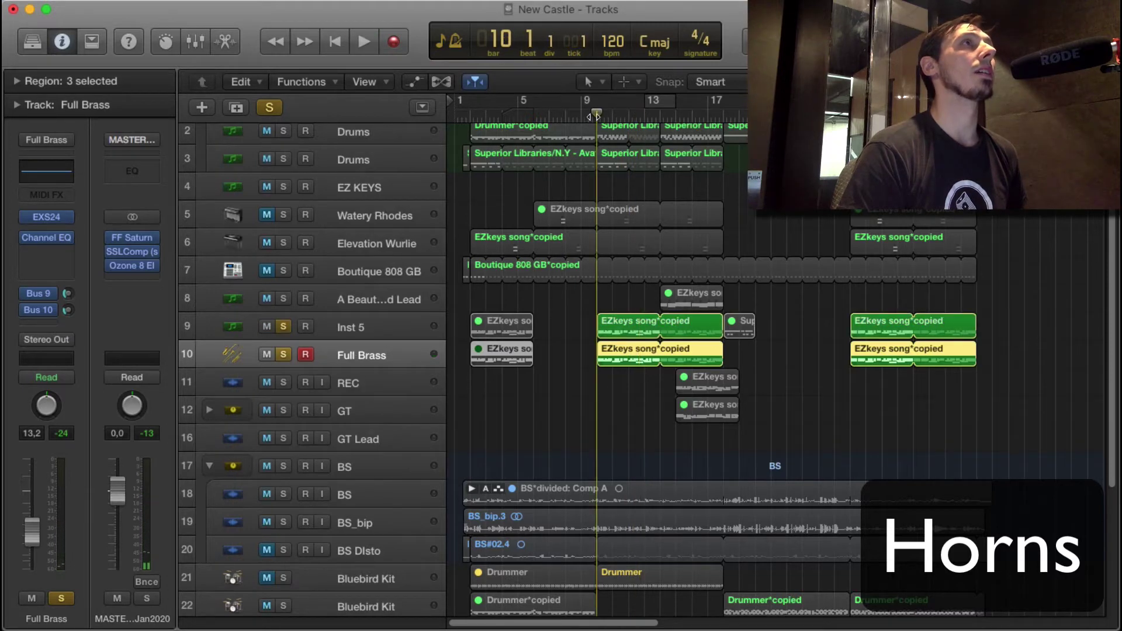
pyautogui.press('space')
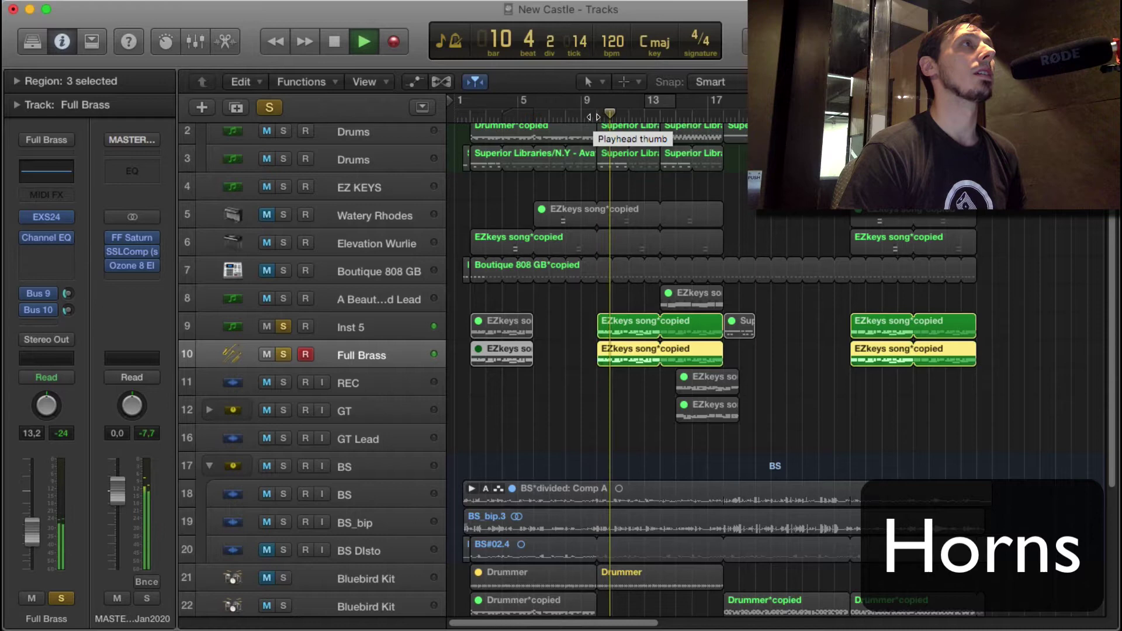
pyautogui.press('space')
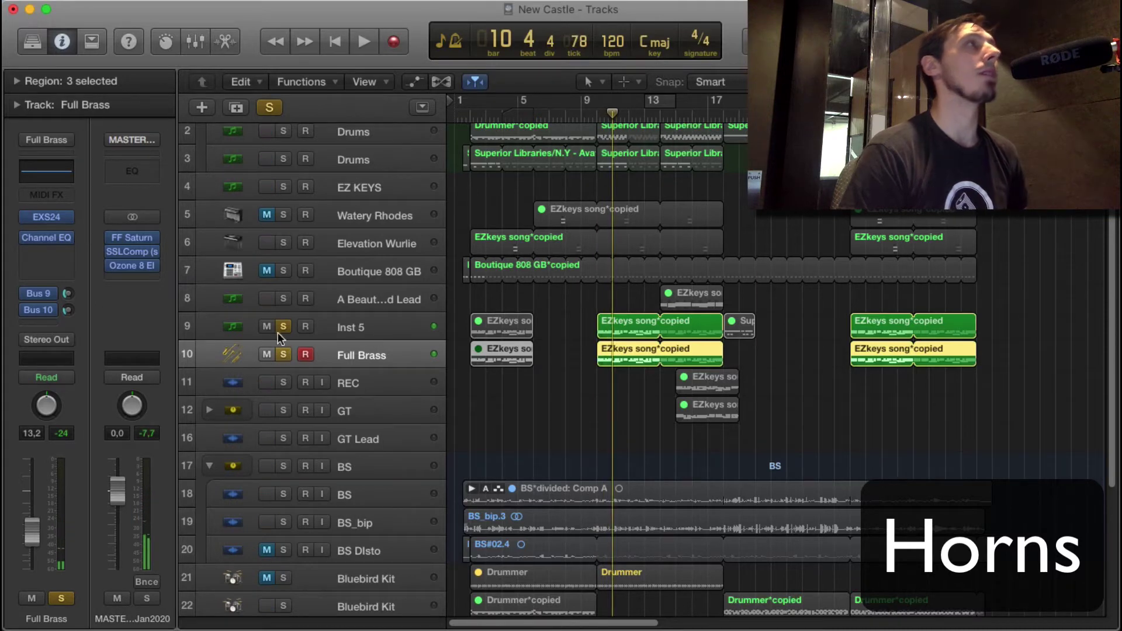
# - Unsolo the horns, expand the GT guitar stack, and solo it
pyautogui.click(284, 354)
pyautogui.scroll(-5, 292, 370)
pyautogui.click(216, 226)
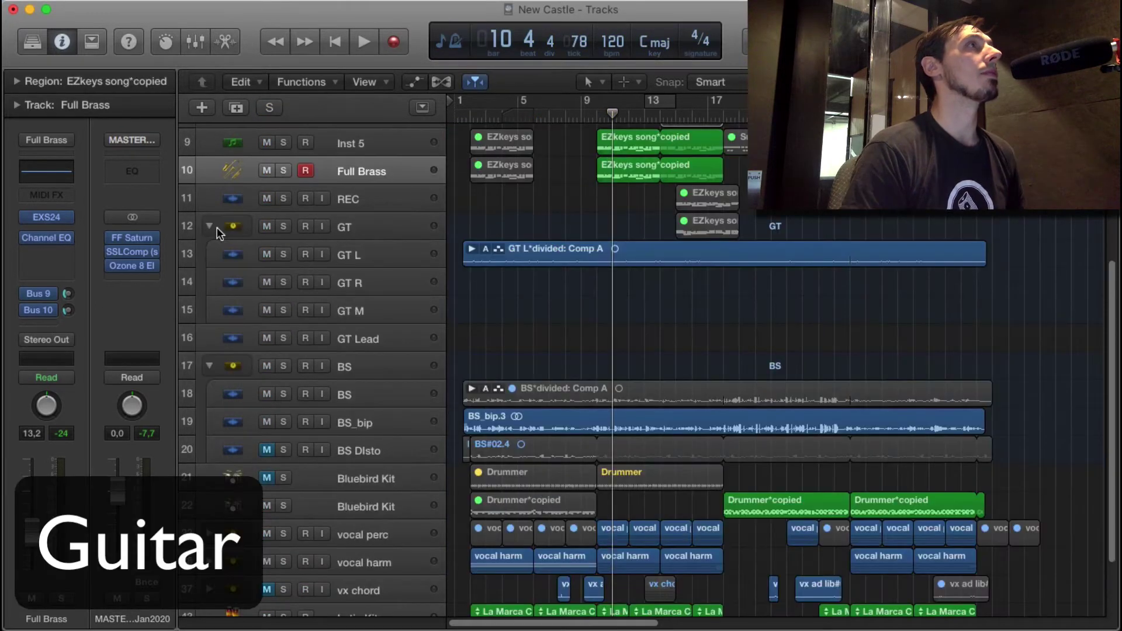
pyautogui.click(283, 226)
pyautogui.click(365, 231)
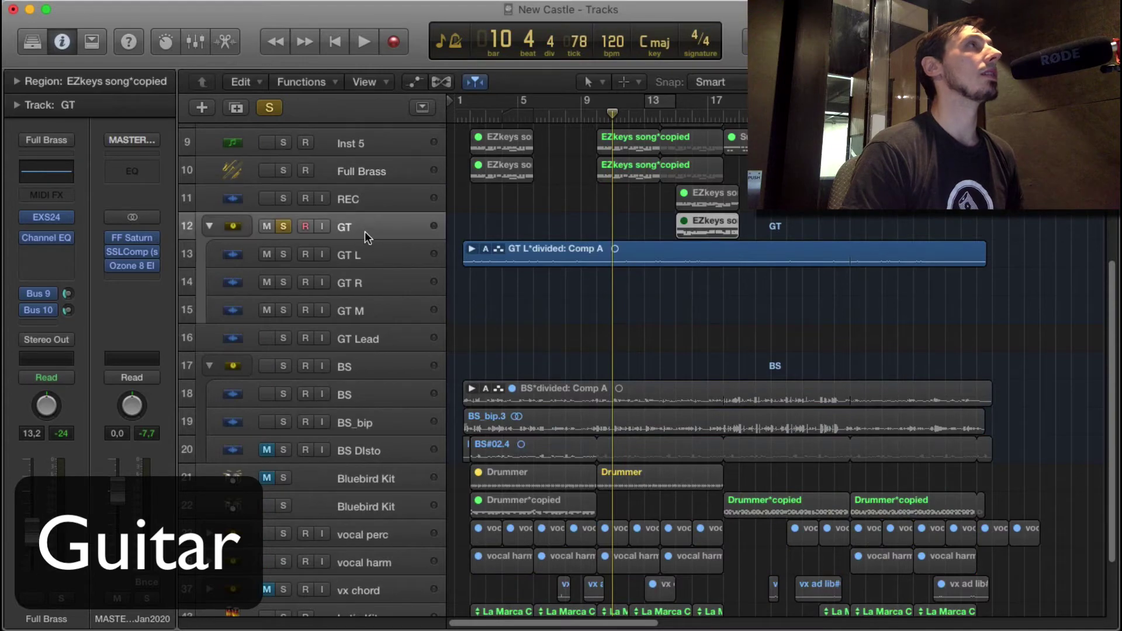
# - Review GT L's TH-U Slate Bassface '59 amp and spring reverb, then play the guitars
pyautogui.press('Down')
pyautogui.click(46, 199)
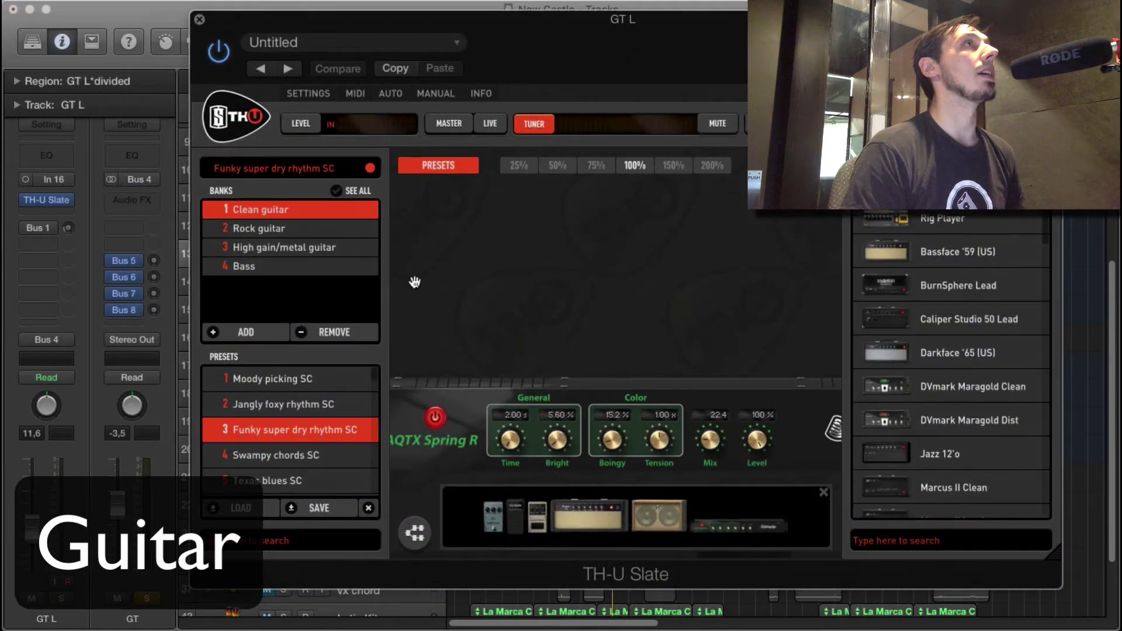
pyautogui.click(603, 529)
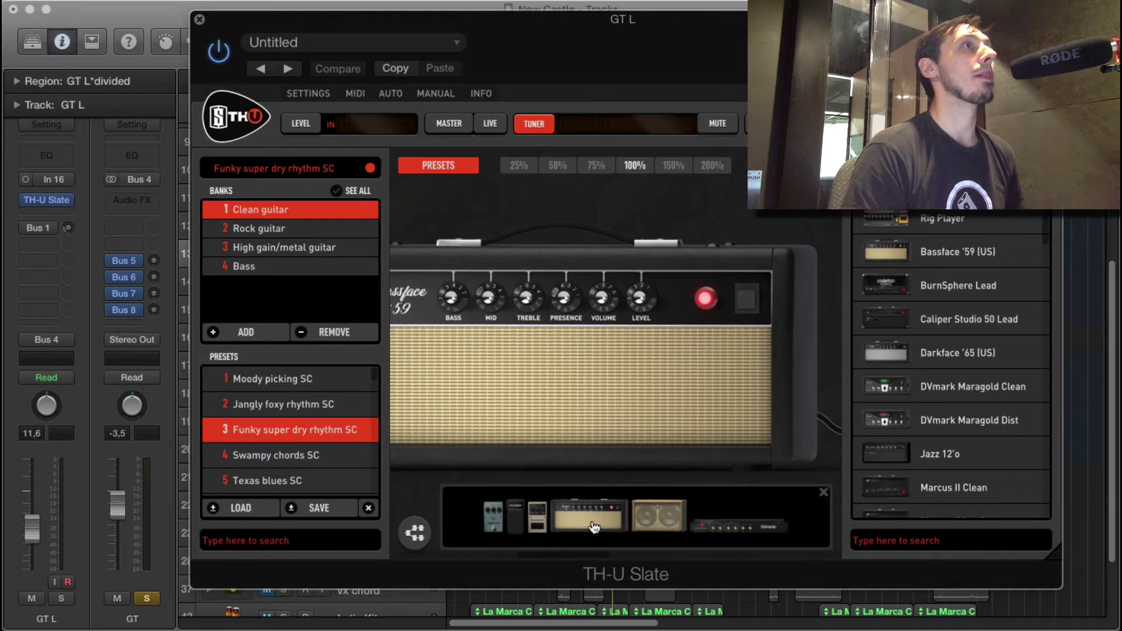
pyautogui.click(732, 520)
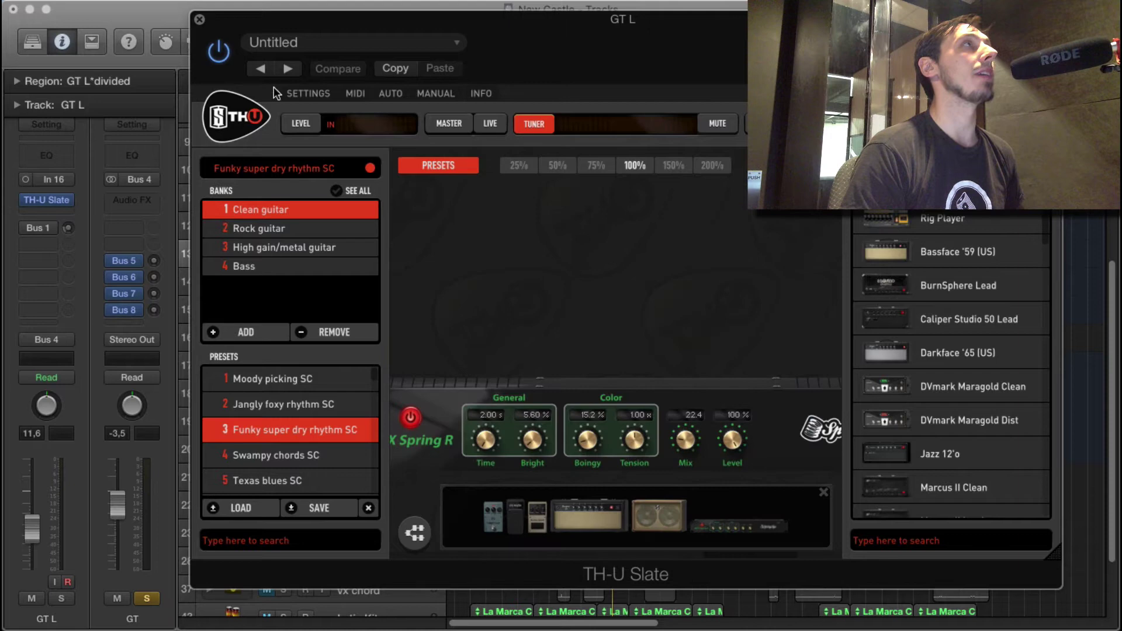
pyautogui.click(200, 21)
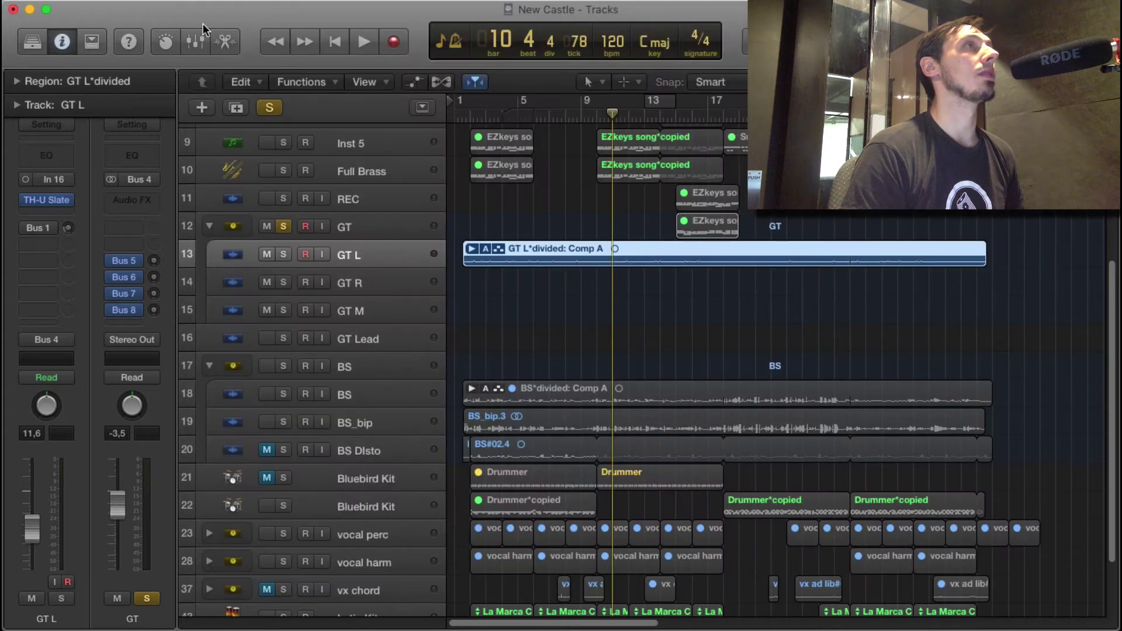
pyautogui.press('space')
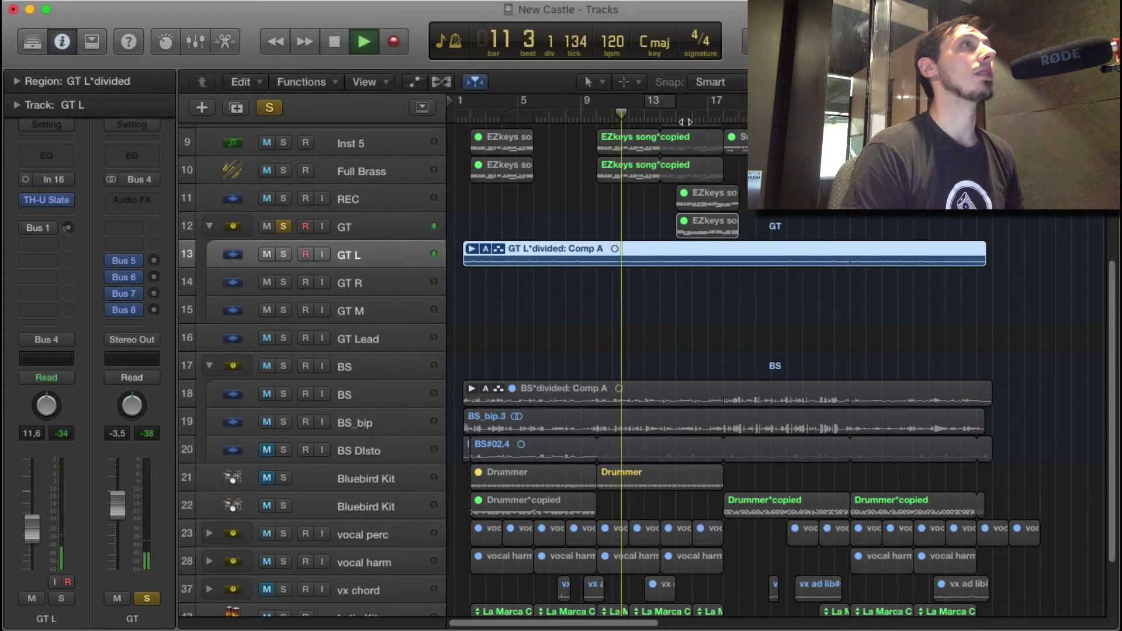
# - Collapse the GT guitar stack, then solo Latin Kit track 43 and audition it from bar 10
pyautogui.press('space')
pyautogui.click(398, 233)
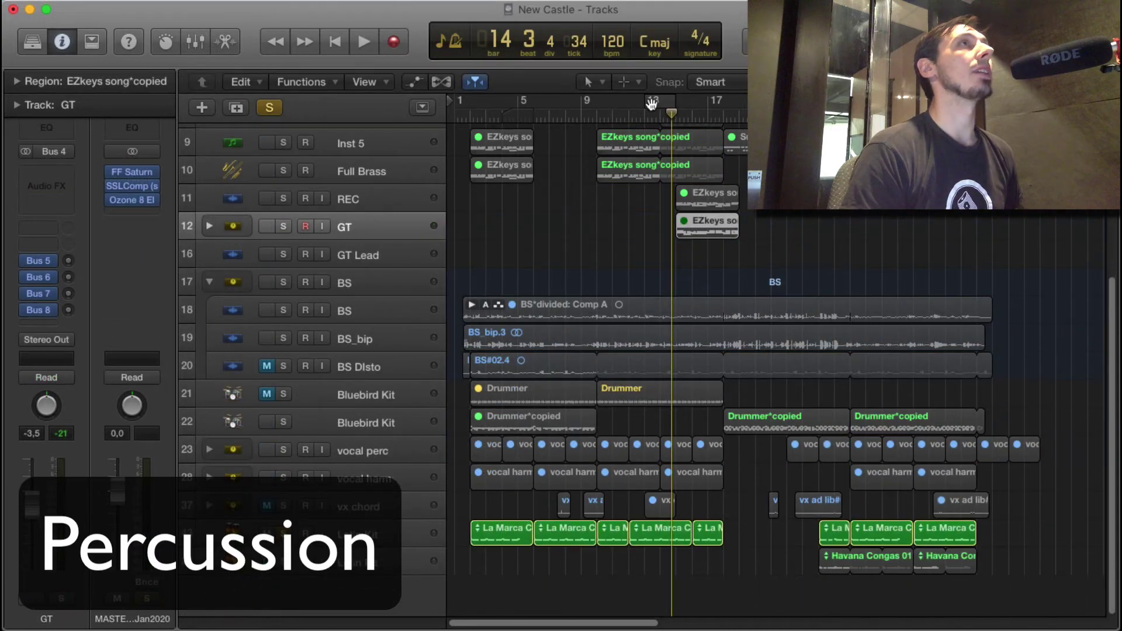
pyautogui.press('space')
pyautogui.press('space')
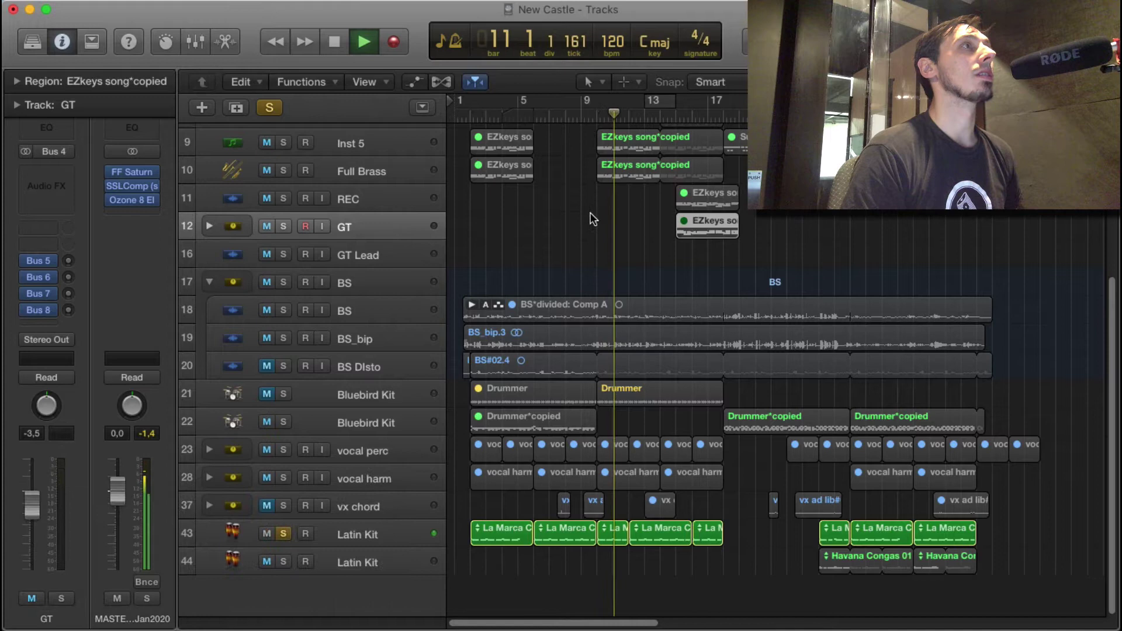
pyautogui.click(394, 539)
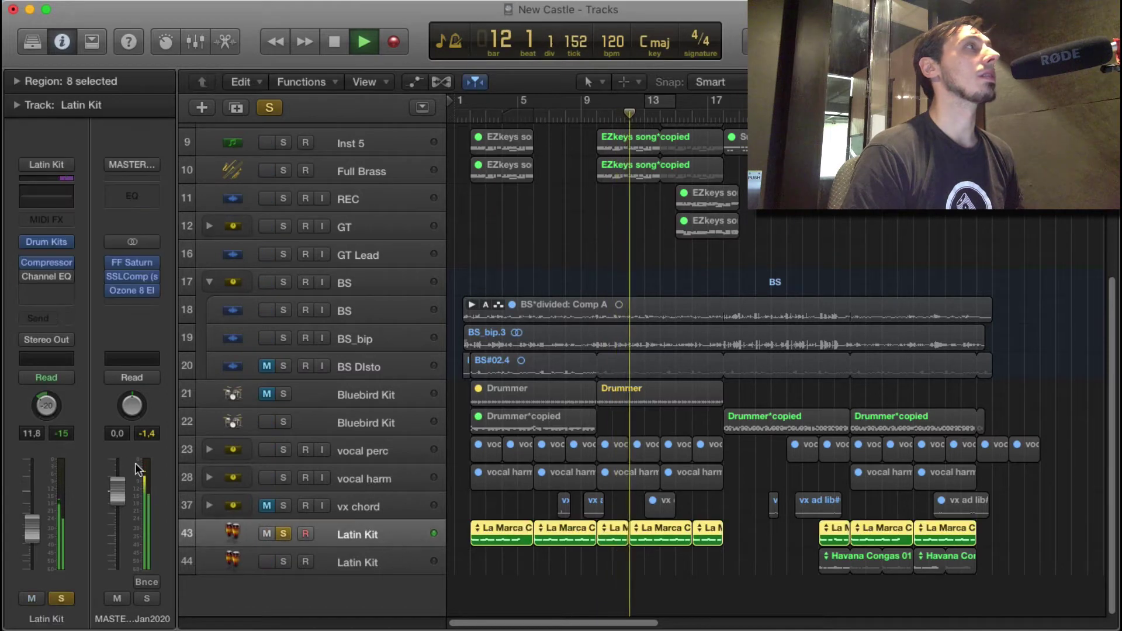
pyautogui.press('space')
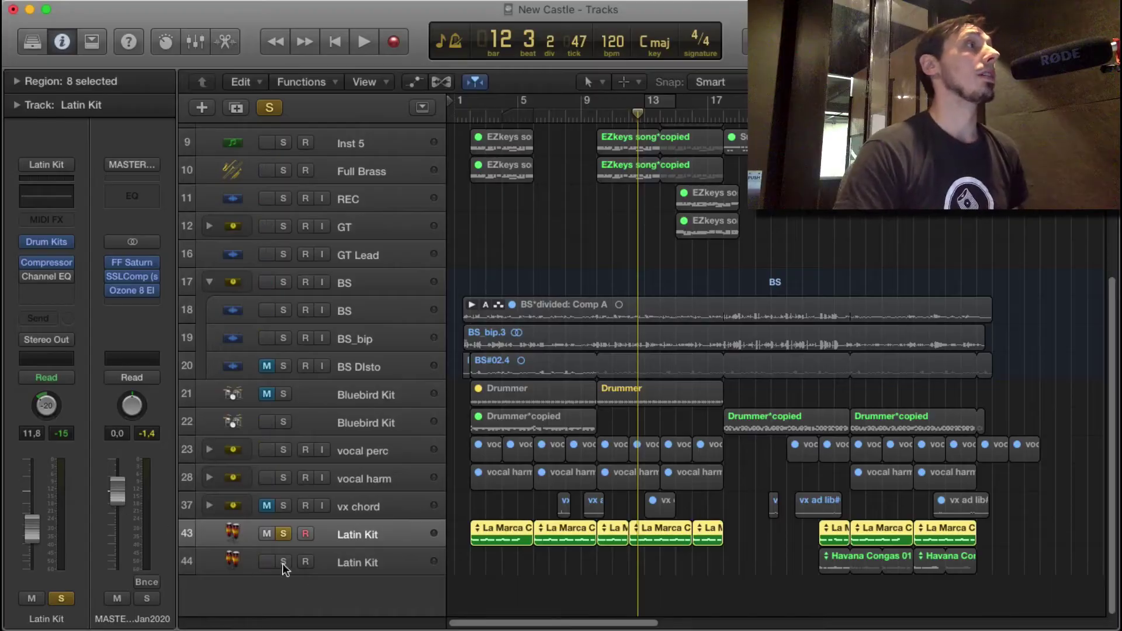
# - Solo Latin Kit track 44 (Havana Congas) alongside track 43 and select it
pyautogui.click(284, 562)
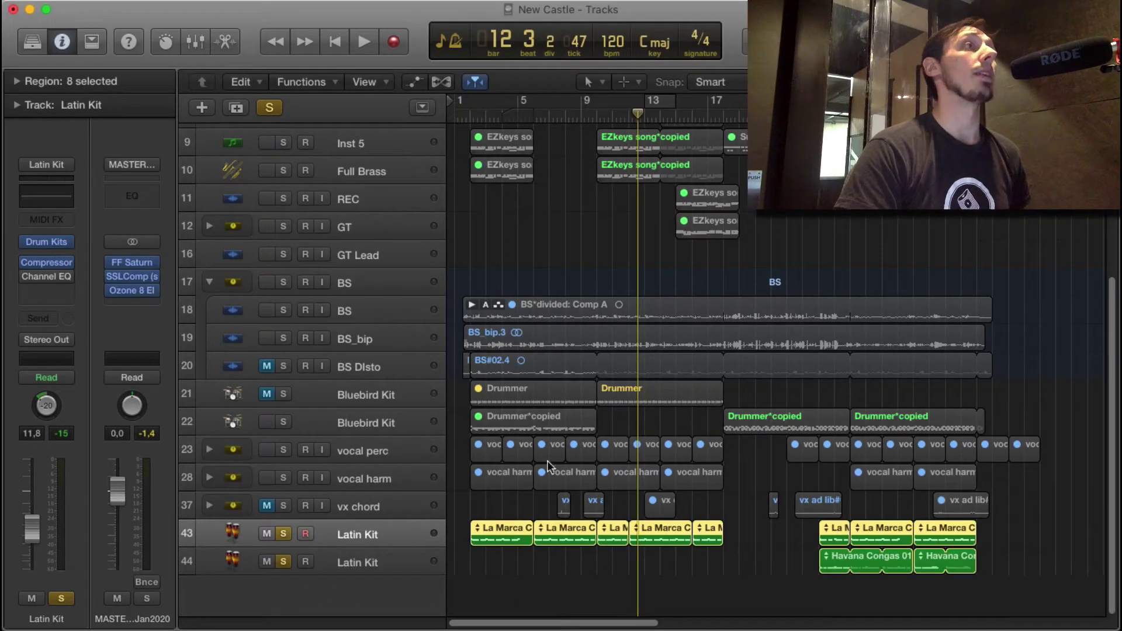
pyautogui.click(370, 565)
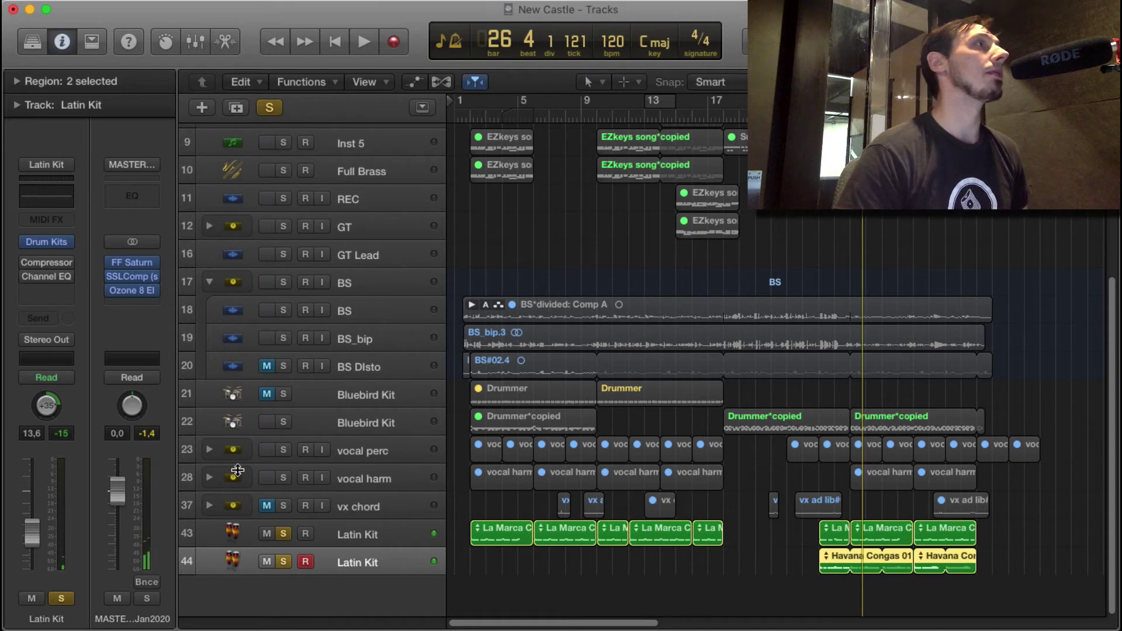
# - Solo and expand the vocal stack, then start playback from bar 26
pyautogui.click(283, 450)
pyautogui.click(209, 450)
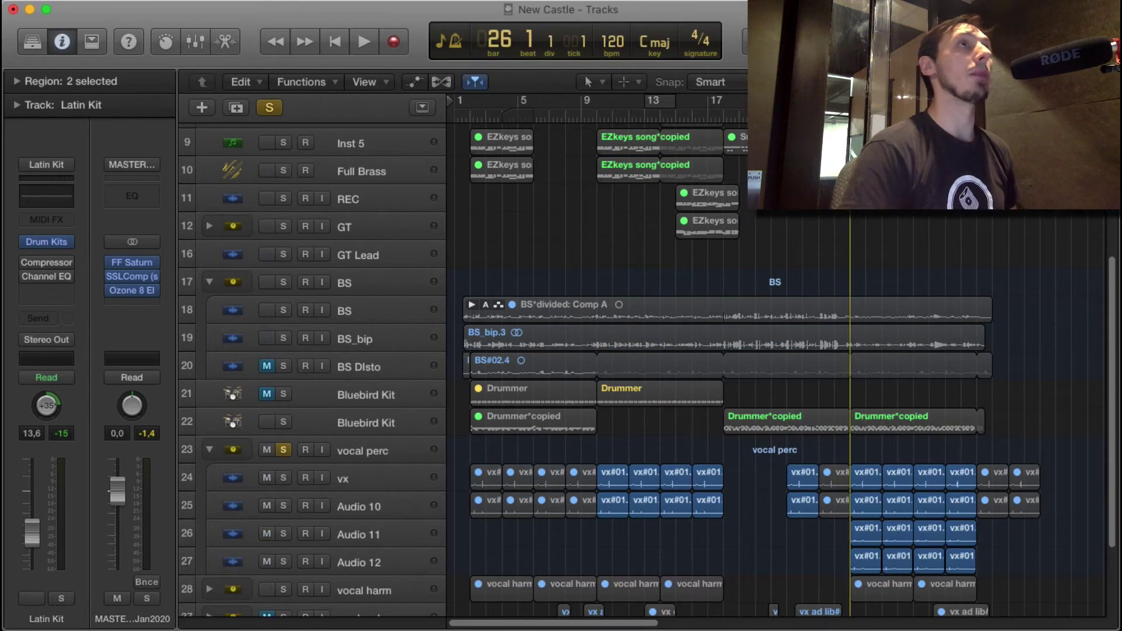
pyautogui.press('space')
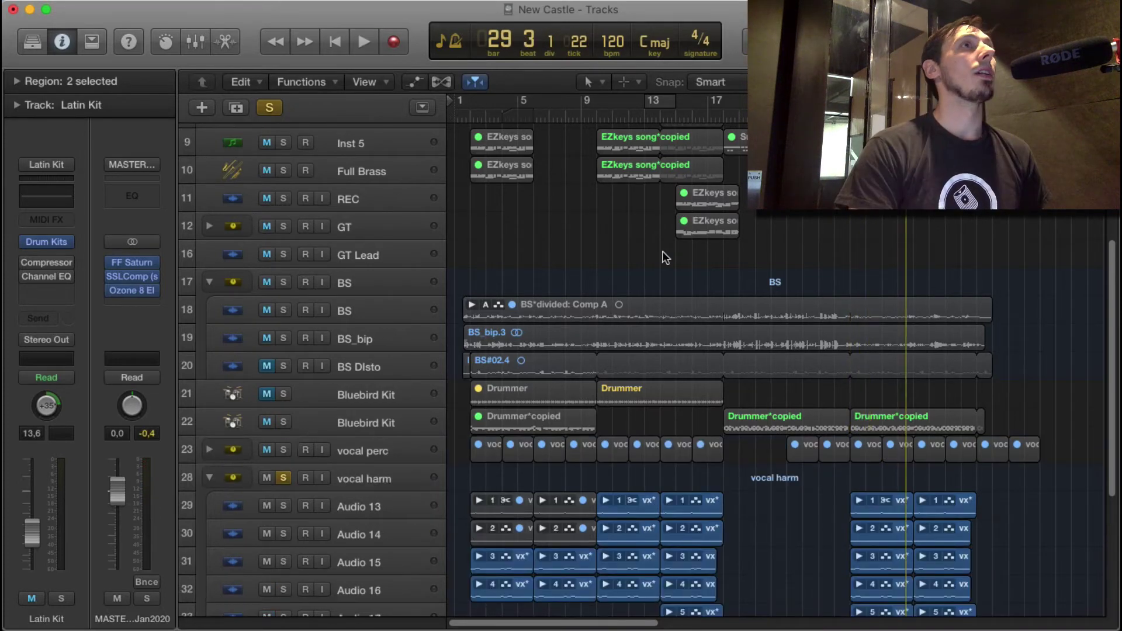
# - Replay from bar 26 and bring up the vocal harm track's Channel EQ
pyautogui.scroll(-3, 665, 258)
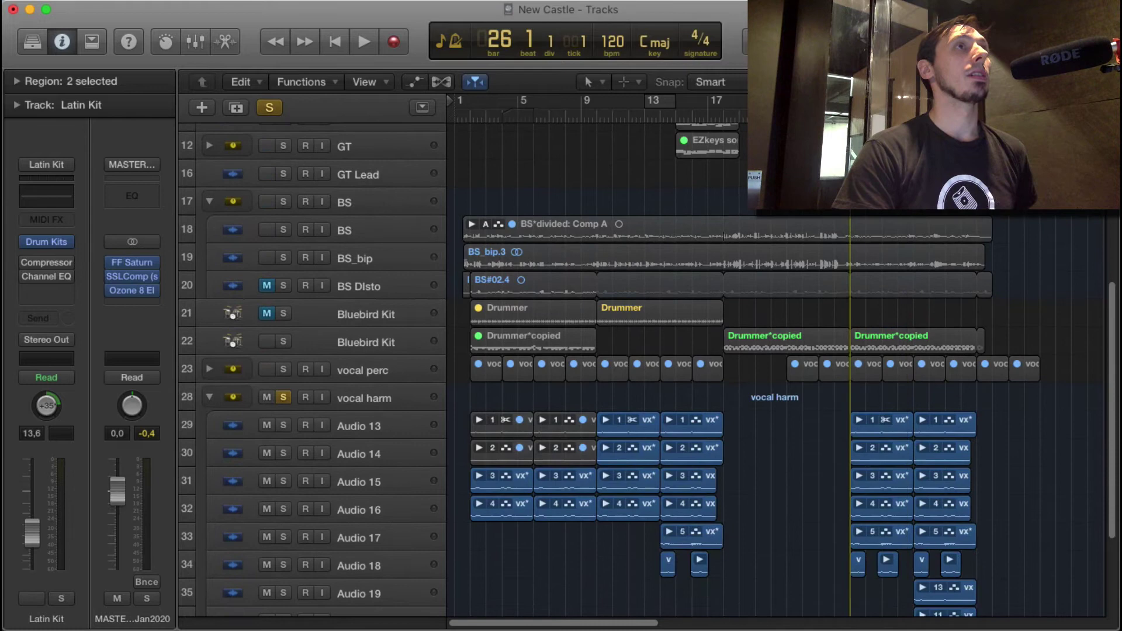
pyautogui.press('space')
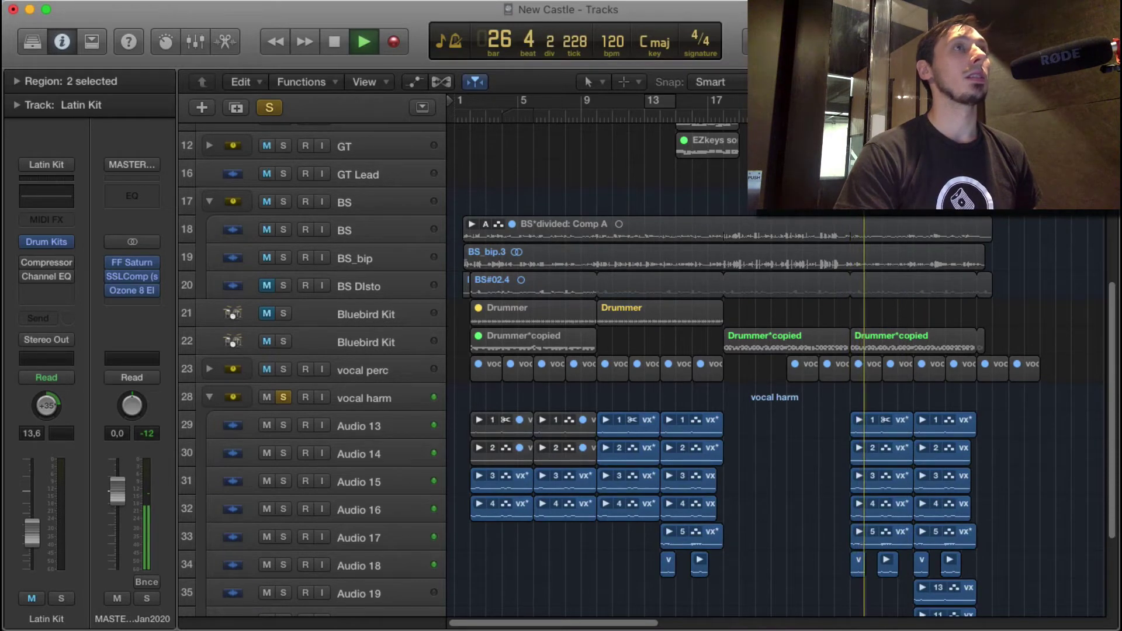
pyautogui.press('e')
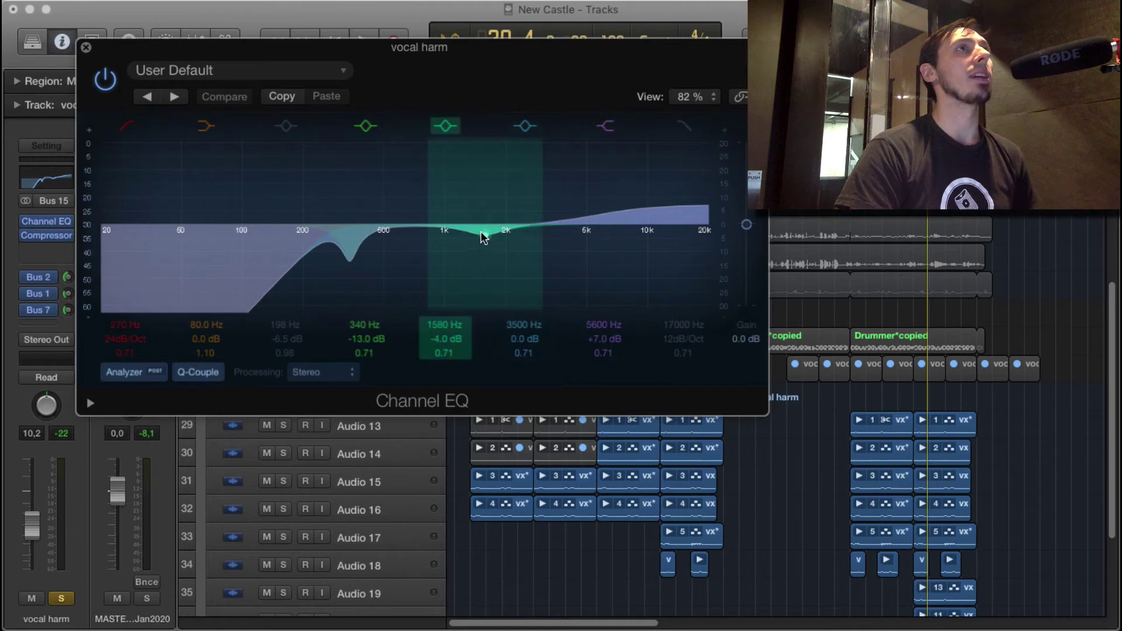
# - Audition the 340 Hz EQ band with a sweep, then settle it at a -9.0 dB cut
pyautogui.press('space')
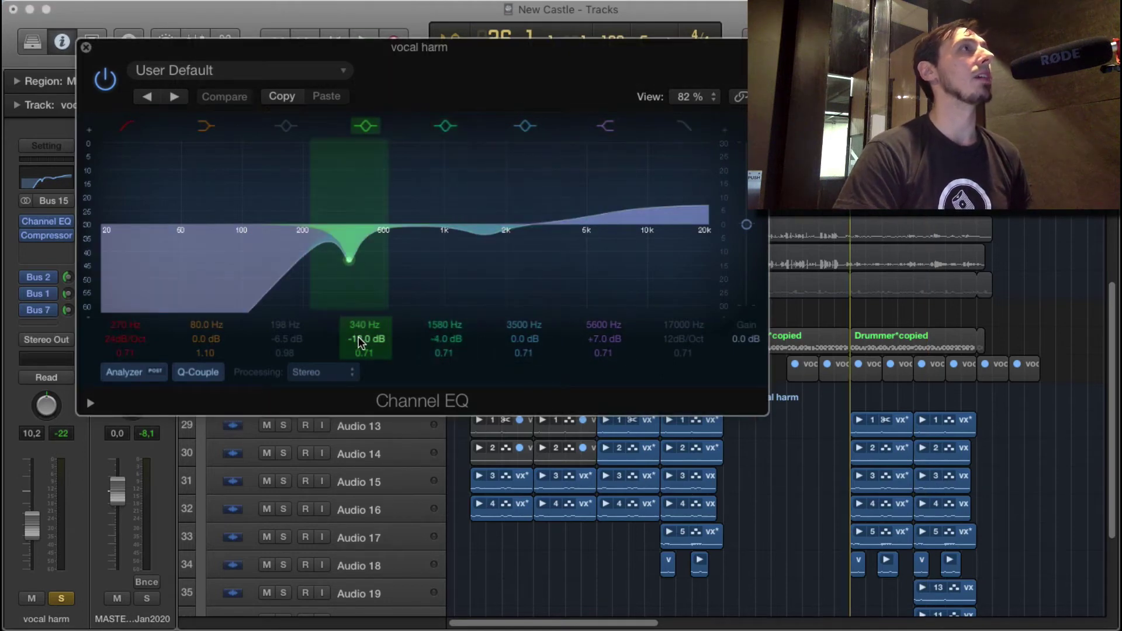
pyautogui.press('space')
pyautogui.moveTo(363, 339); pyautogui.dragTo(364, 260)
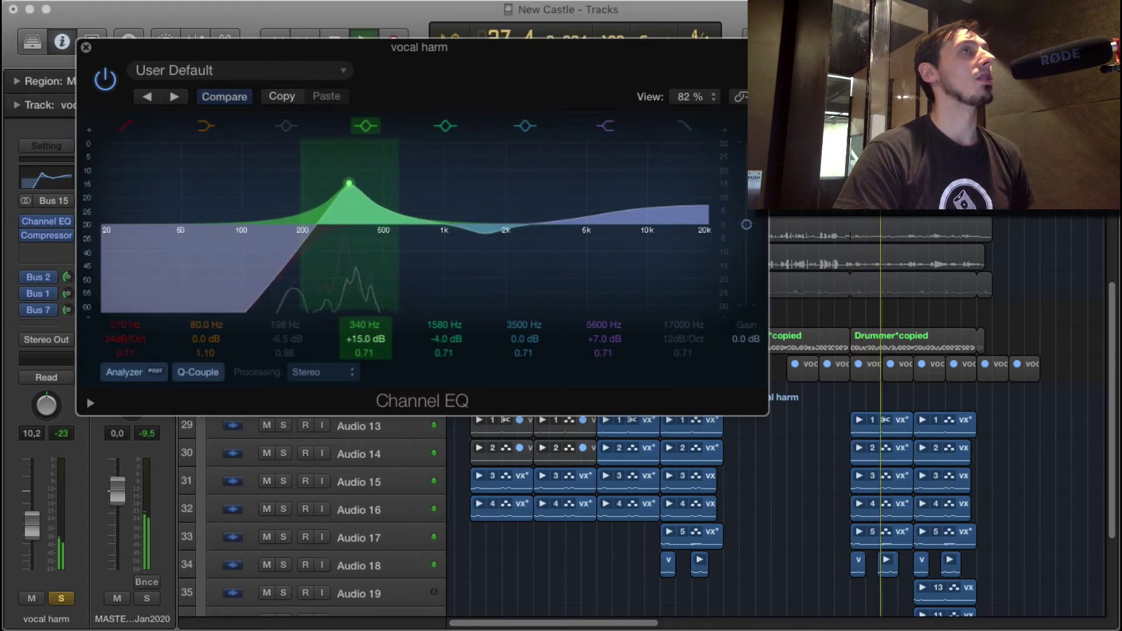
pyautogui.moveTo(363, 260); pyautogui.dragTo(363, 327)
pyautogui.click(440, 333)
# - Set the 1580 Hz band to -4.5 dB and stop playback
pyautogui.moveTo(439, 335)
pyautogui.mouseDown()
pyautogui.moveTo(439, 295)
pyautogui.moveTo(439, 336)
pyautogui.mouseUp()
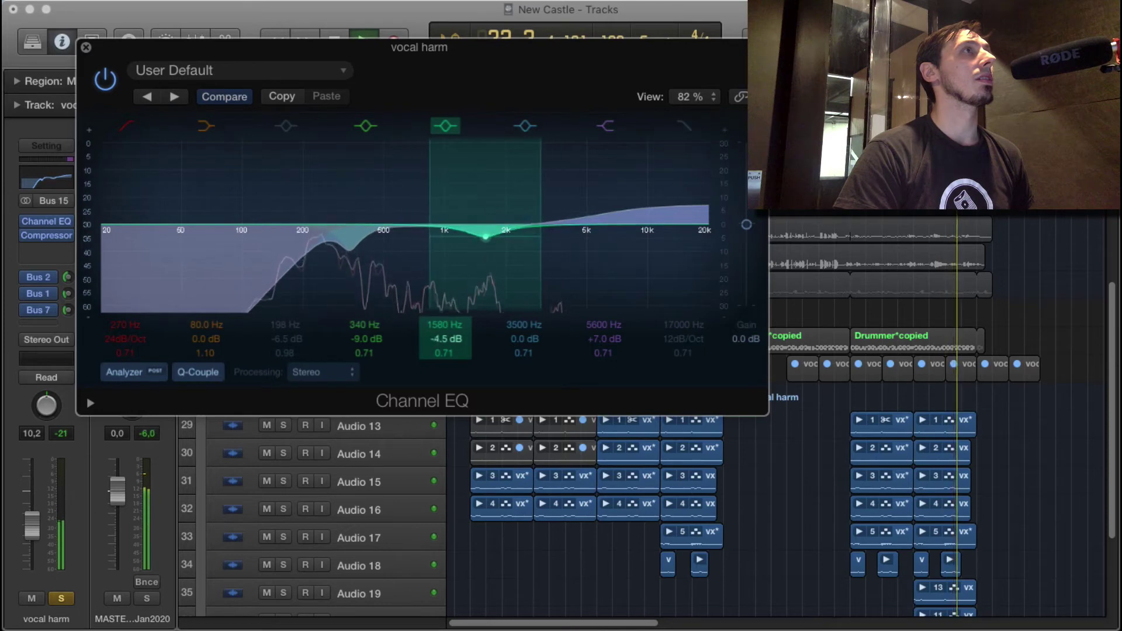
pyautogui.press('space')
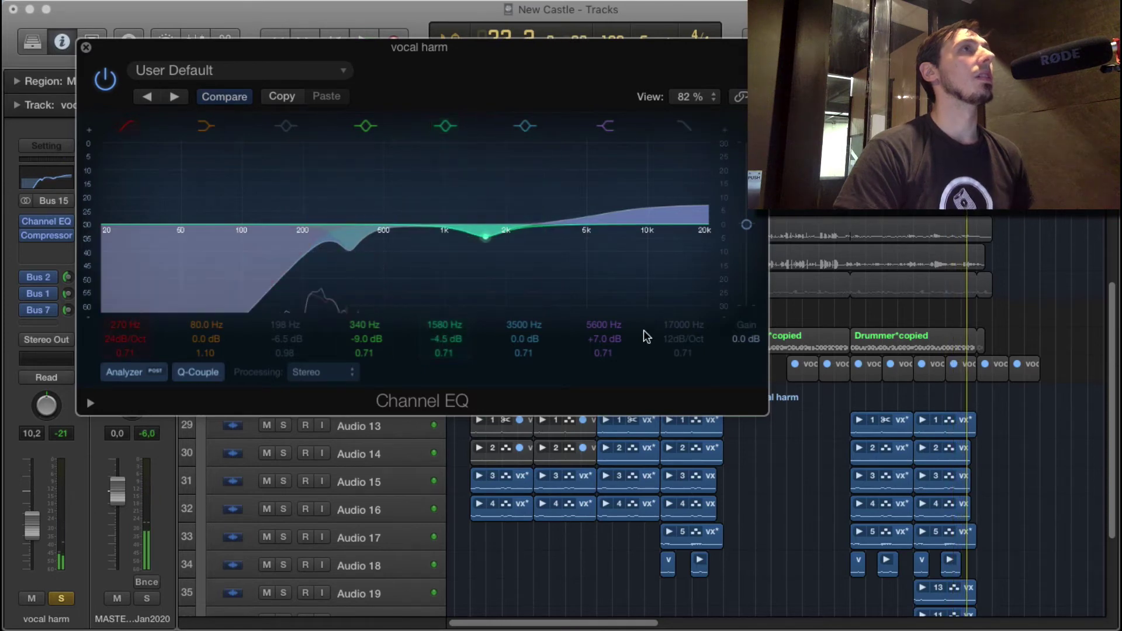
pyautogui.doubleClick(443, 335)
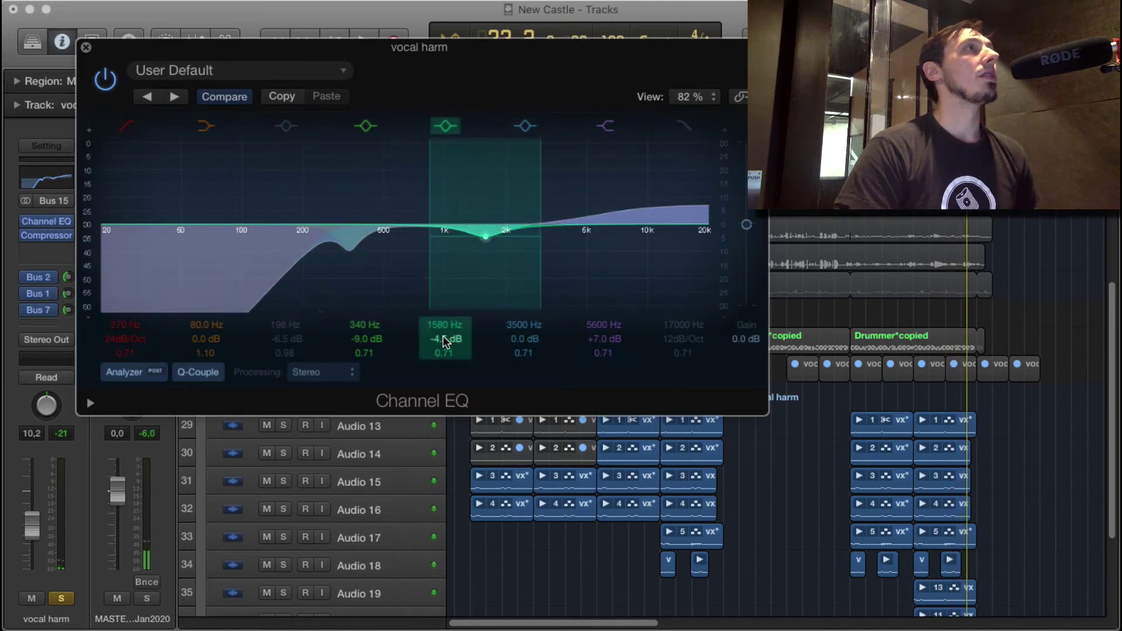
# - Close the vocal harm Channel EQ, then unsolo and collapse the vocal harm stack
pyautogui.click(88, 49)
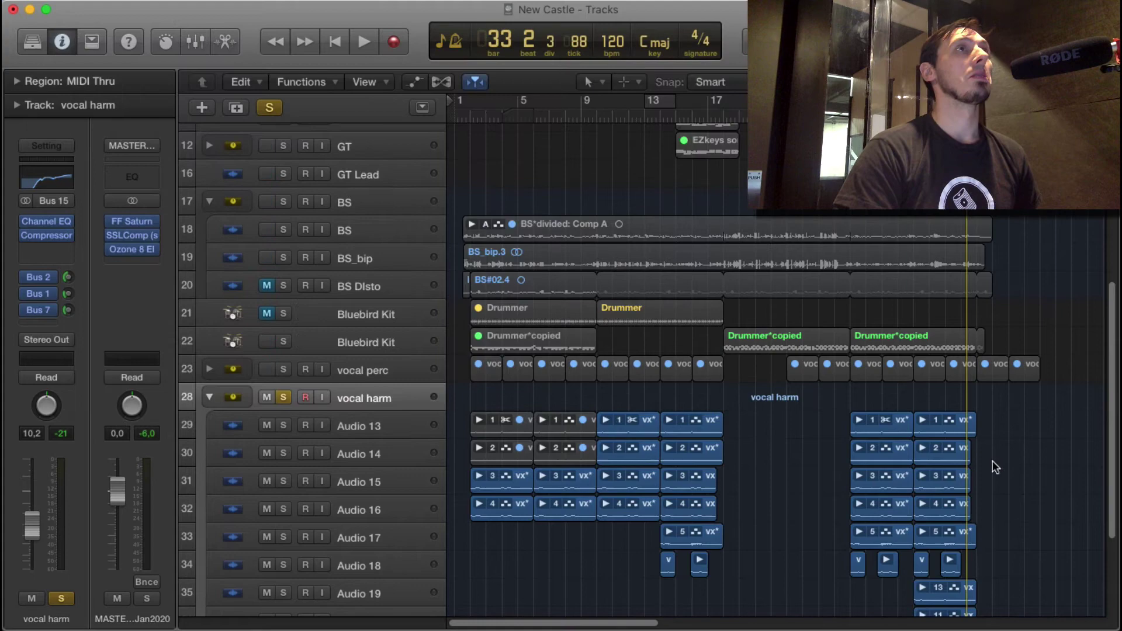
pyautogui.scroll(-5, 932, 489)
pyautogui.scroll(3, 931, 488)
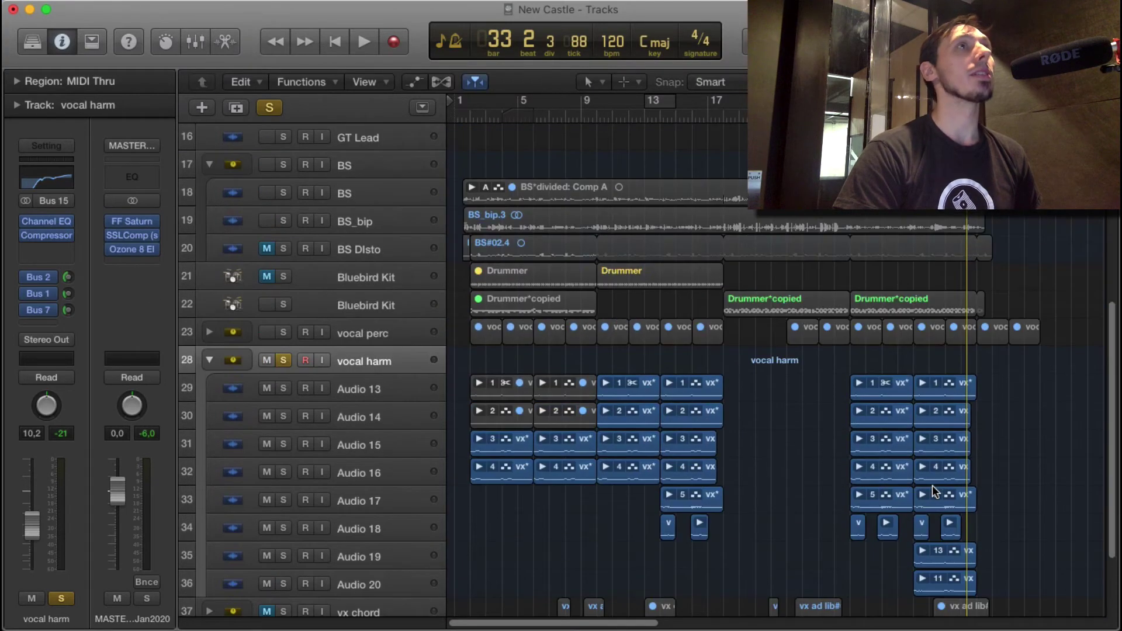
pyautogui.click(289, 359)
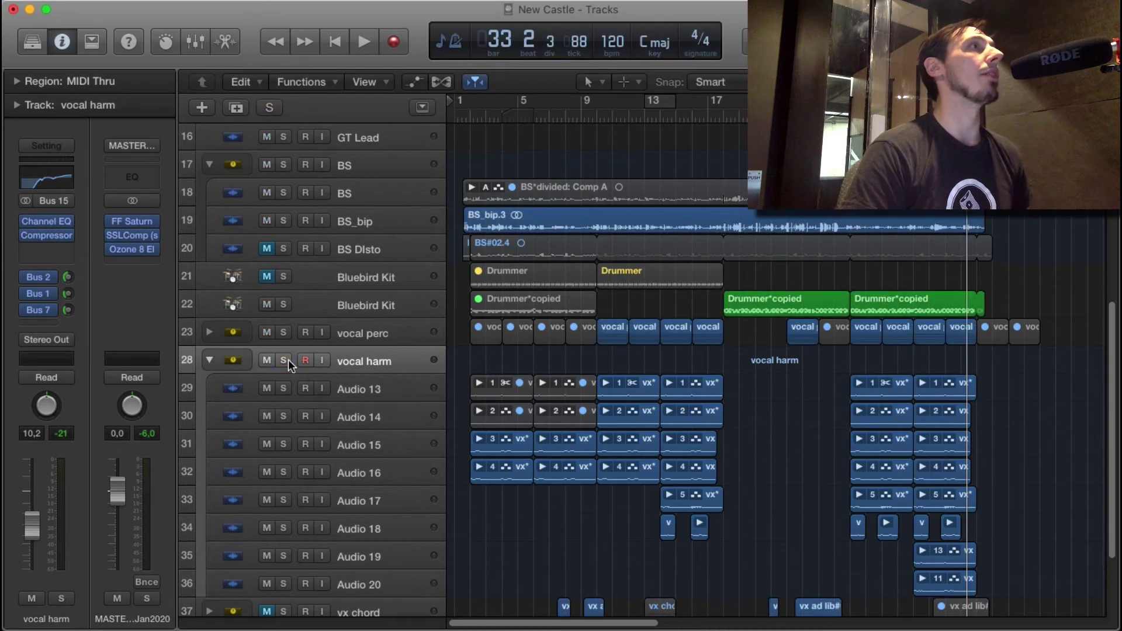
pyautogui.click(209, 360)
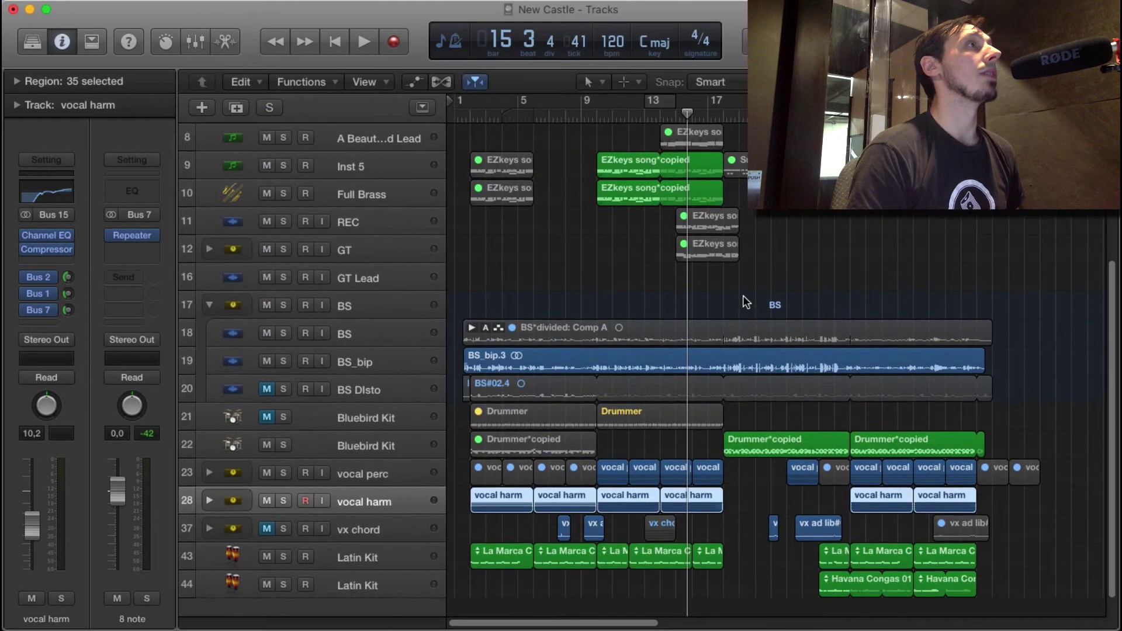
# - Solo Bluebird Kit drum track 22 and play it from bar 18
pyautogui.click(284, 447)
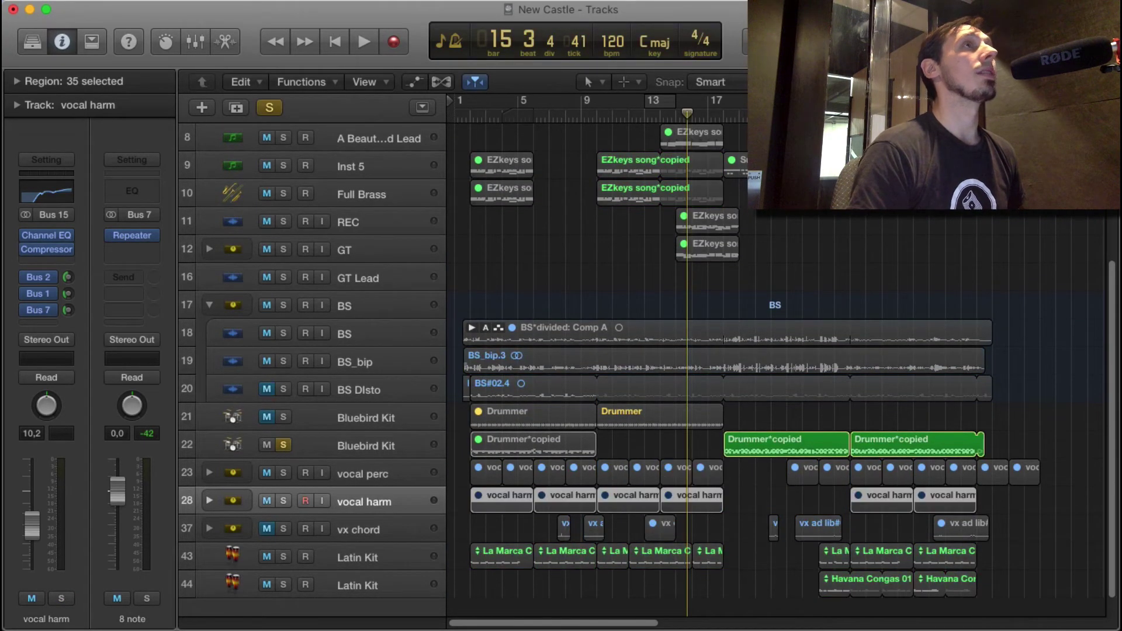
pyautogui.click(724, 114)
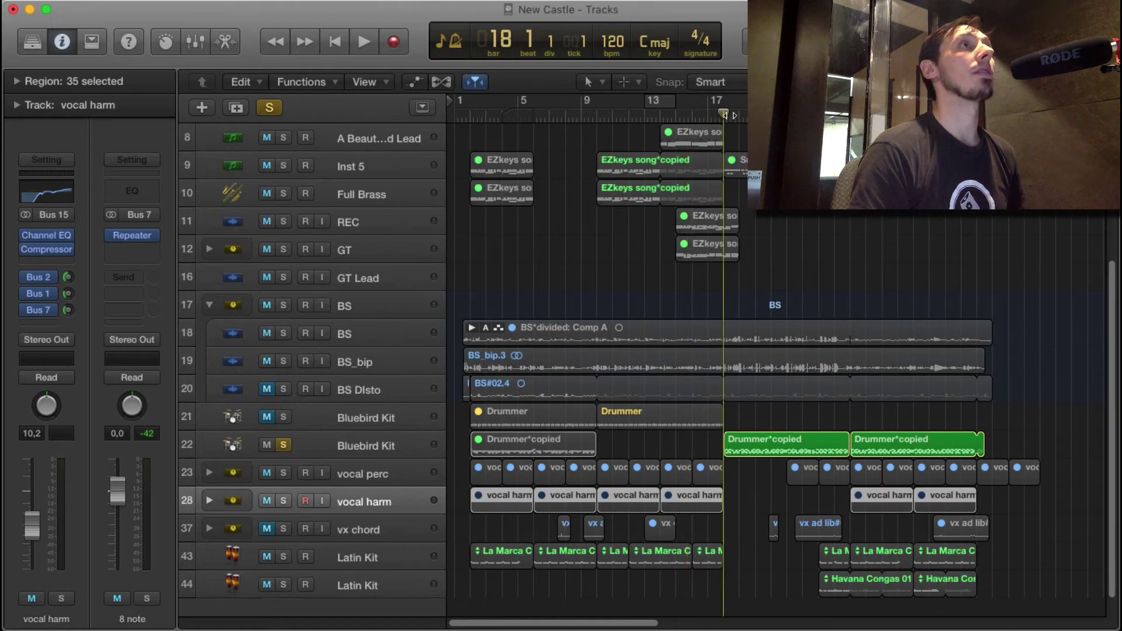
pyautogui.press('space')
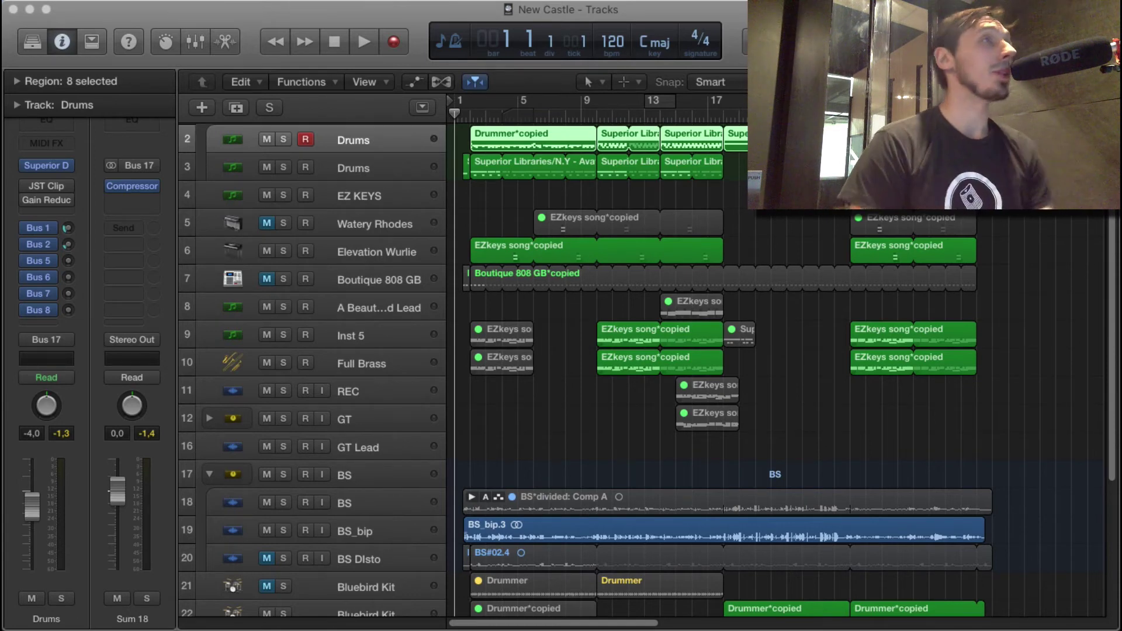
# - Play the unsoloed mix from bar 1 and select the GT guitar track
pyautogui.press('space')
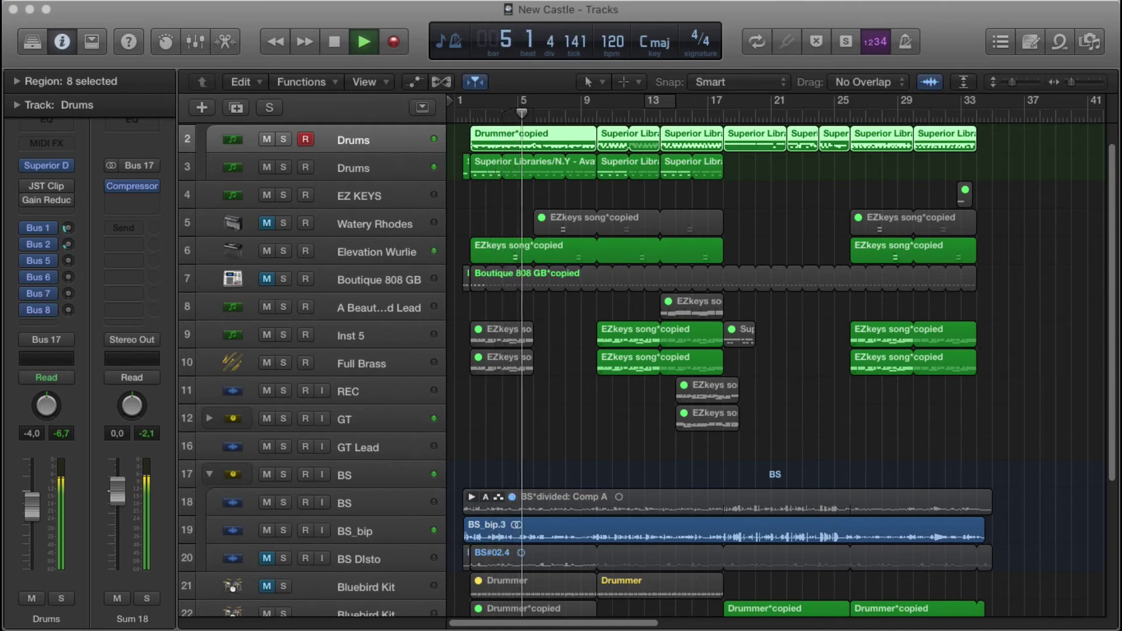
pyautogui.scroll(-1, 409, 360)
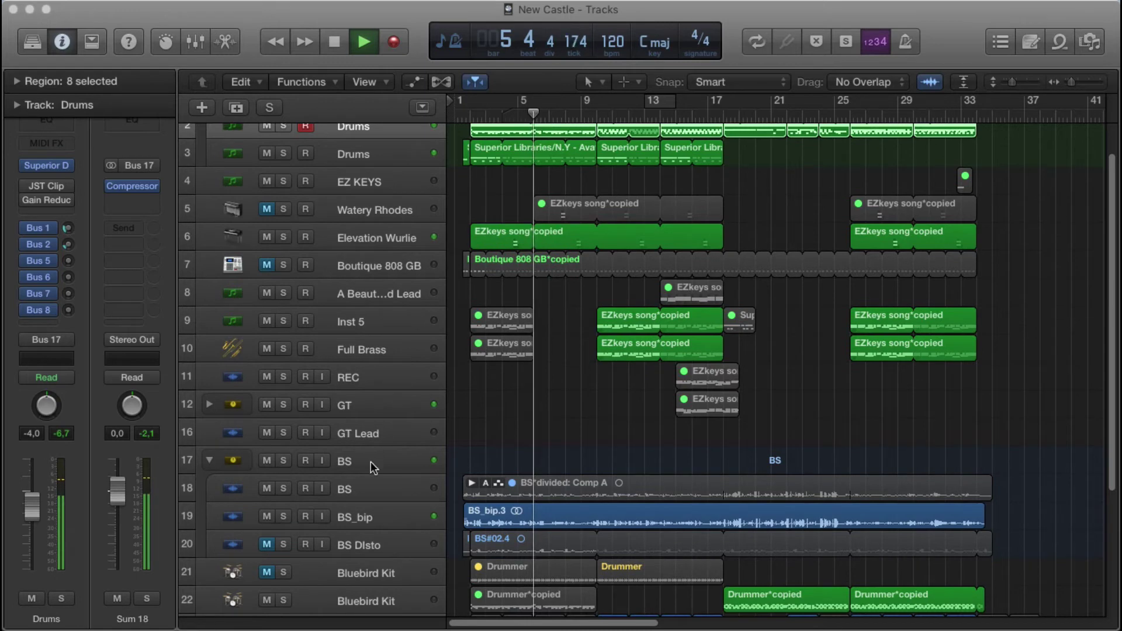
pyautogui.click(370, 408)
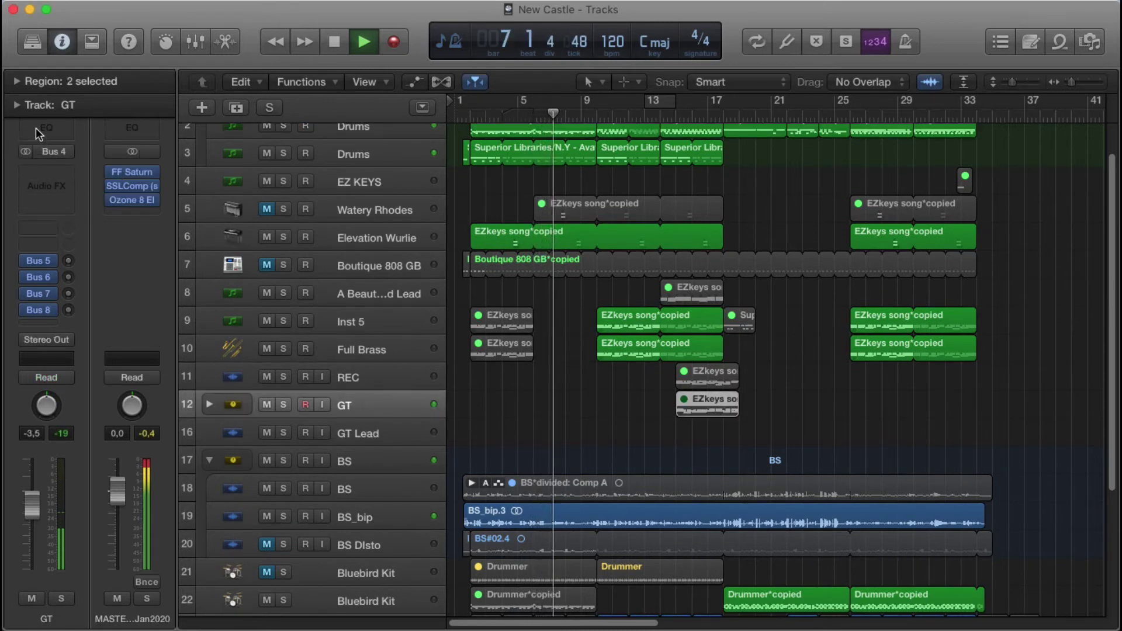
# - Insert a Channel EQ on GT with analyzer on, a -2.5 dB dip at 530 Hz, and a 130 Hz low cut
pyautogui.click(48, 185)
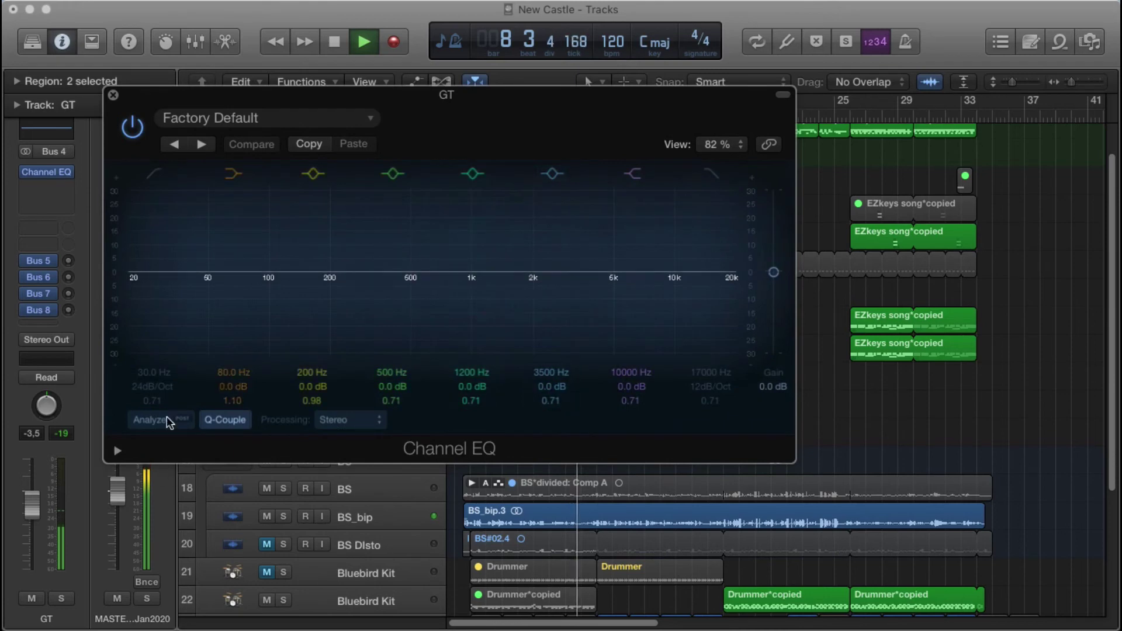
pyautogui.click(150, 420)
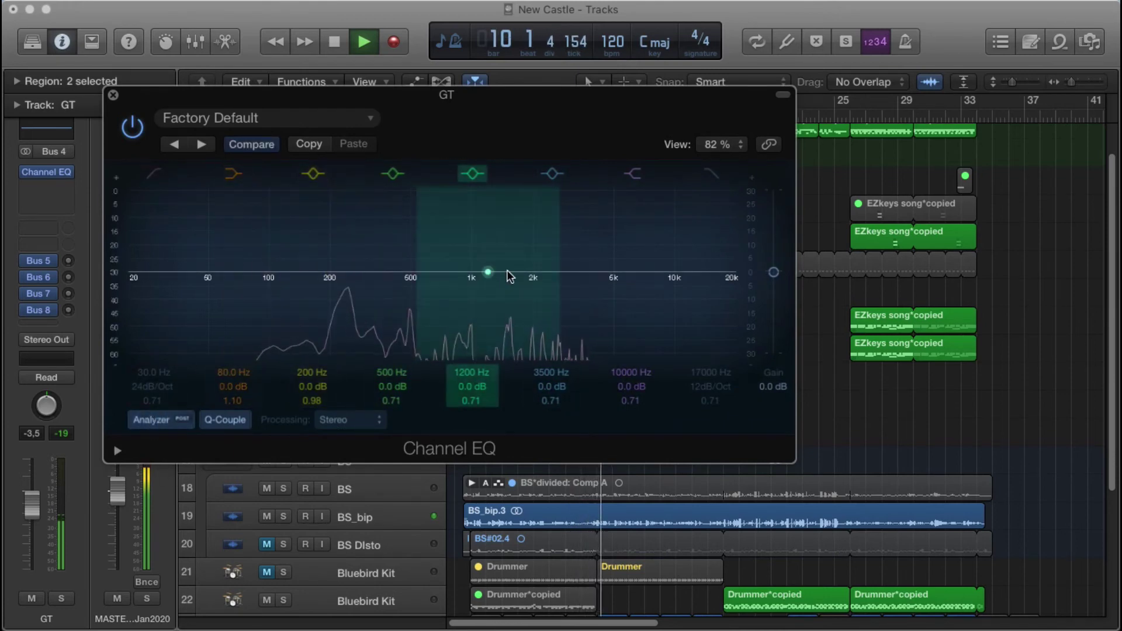
pyautogui.moveTo(484, 271); pyautogui.dragTo(456, 283)
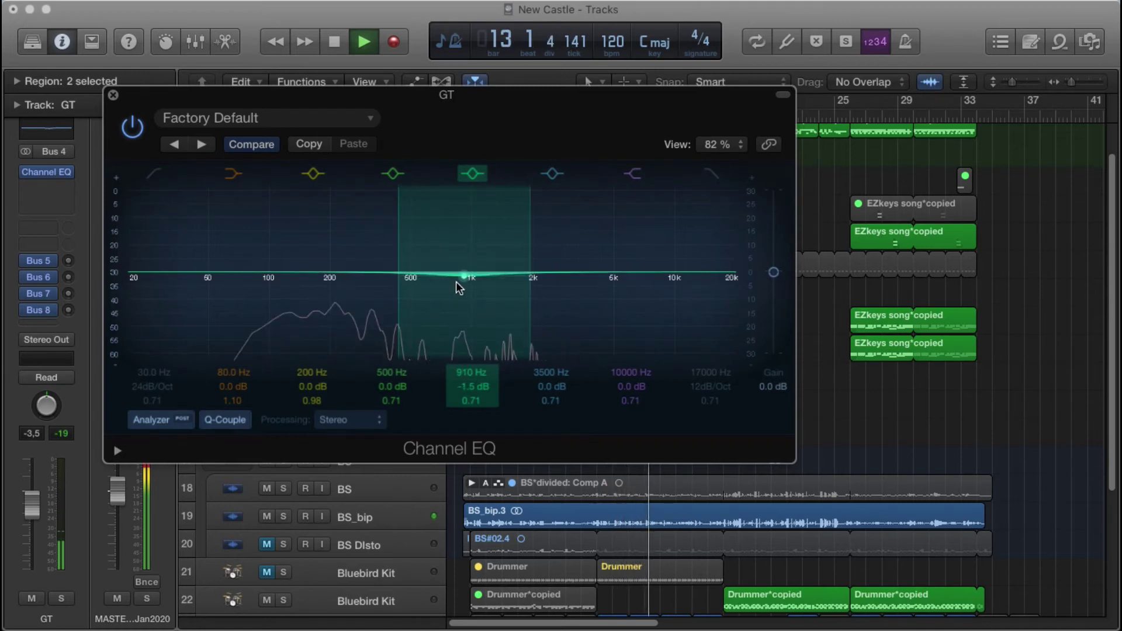
pyautogui.moveTo(456, 281); pyautogui.dragTo(404, 285)
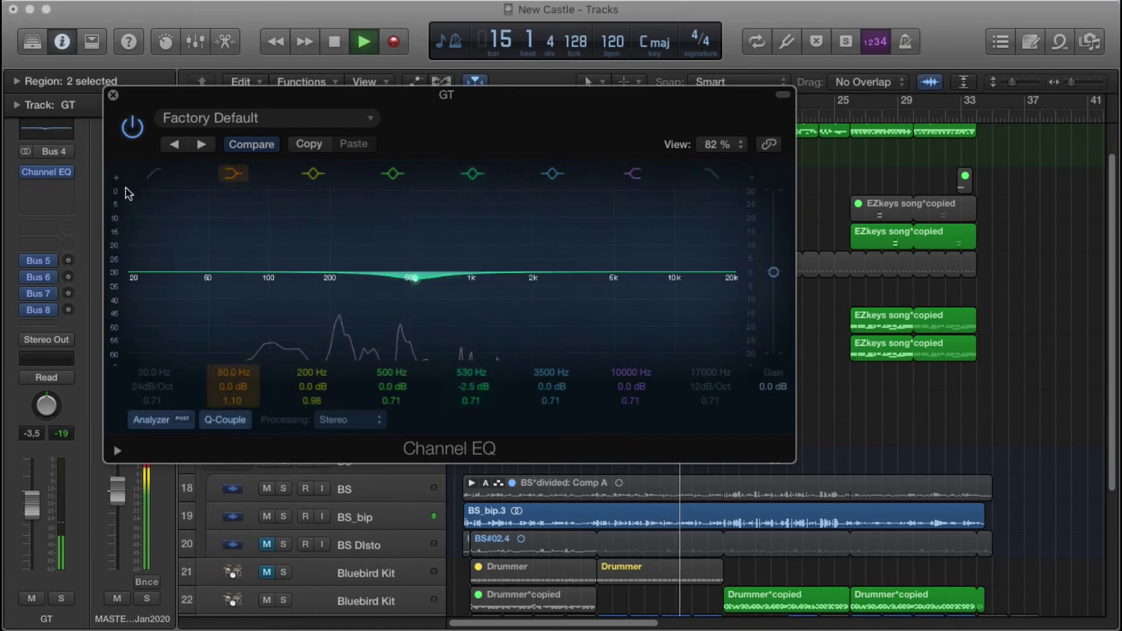
pyautogui.moveTo(177, 290); pyautogui.dragTo(310, 278)
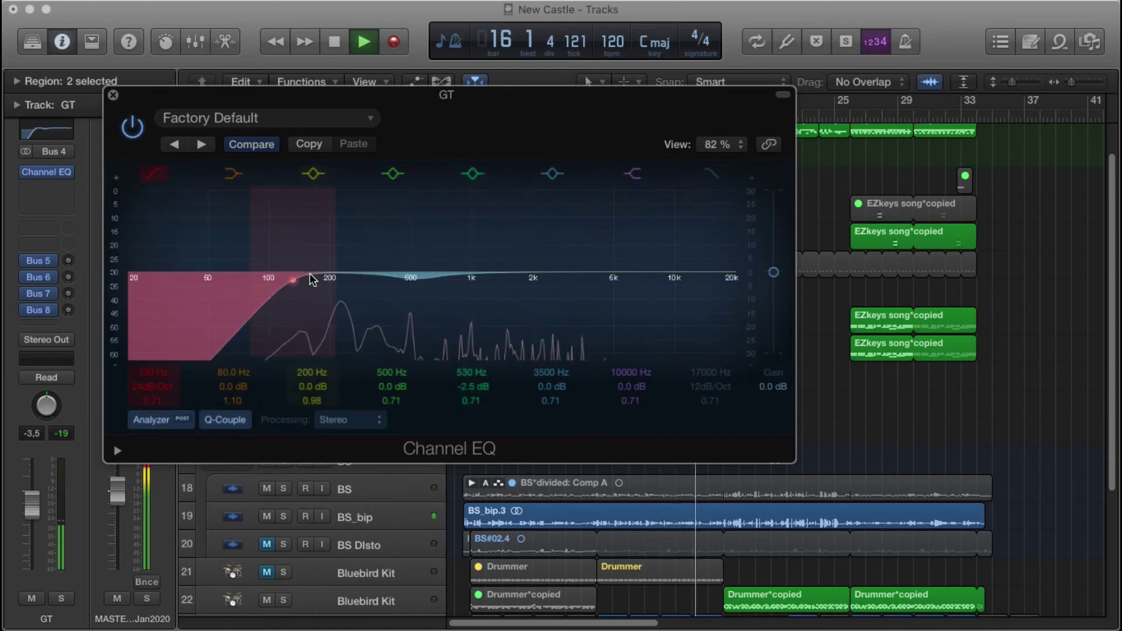
pyautogui.click(114, 96)
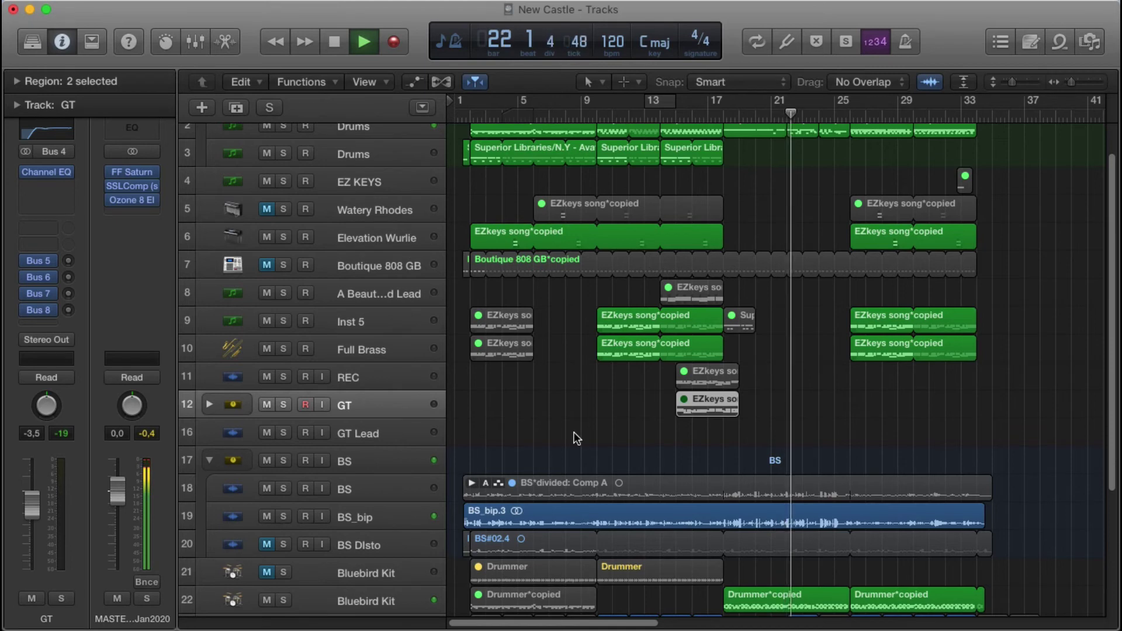
# - Select the BS bass track and briefly view the Drums track's Superior Drummer kit
pyautogui.click(387, 459)
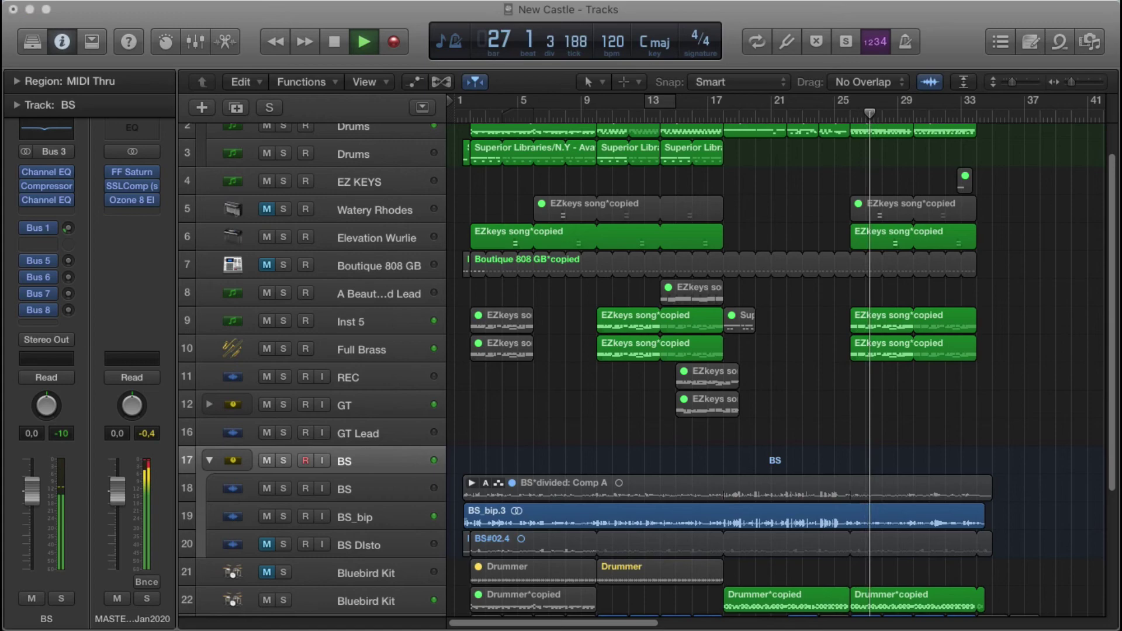
pyautogui.press('v')
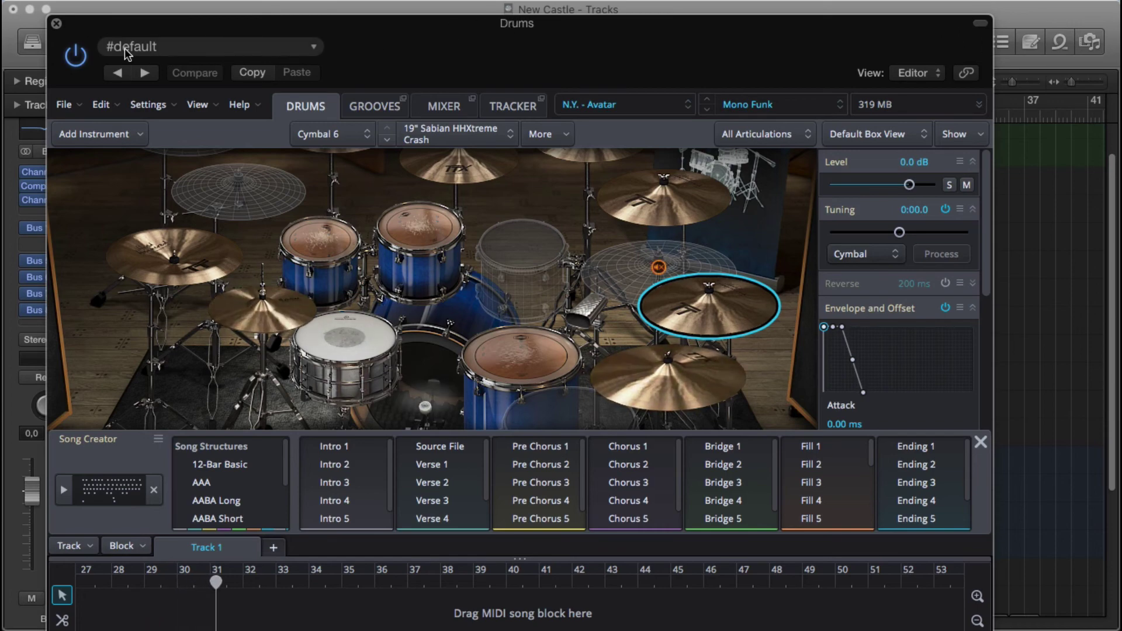
pyautogui.click(56, 24)
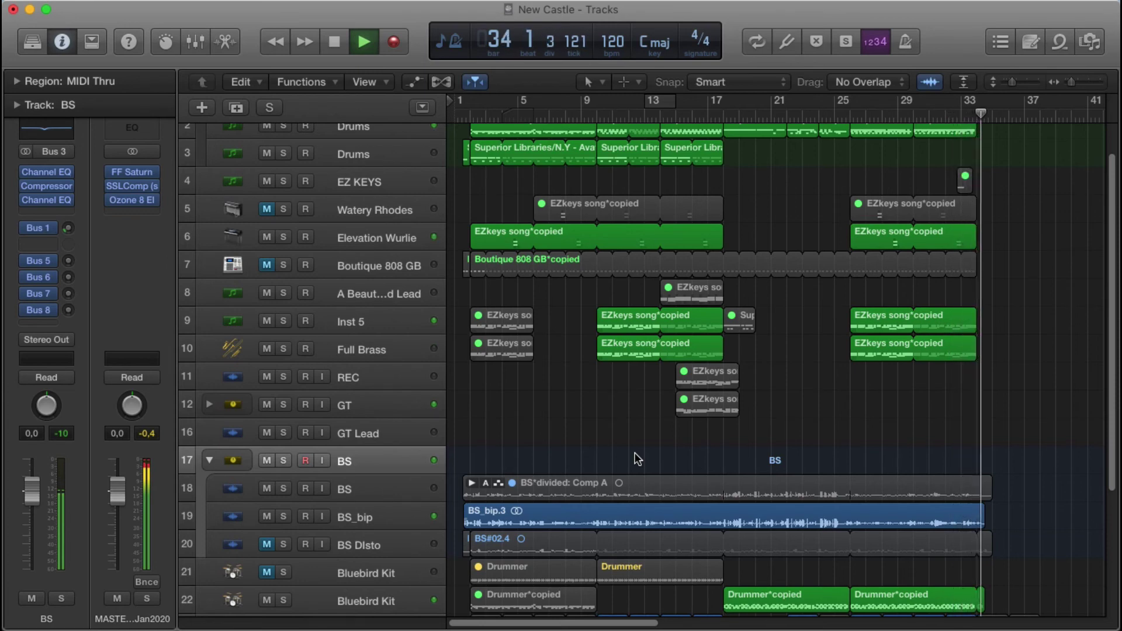
pyautogui.press('space')
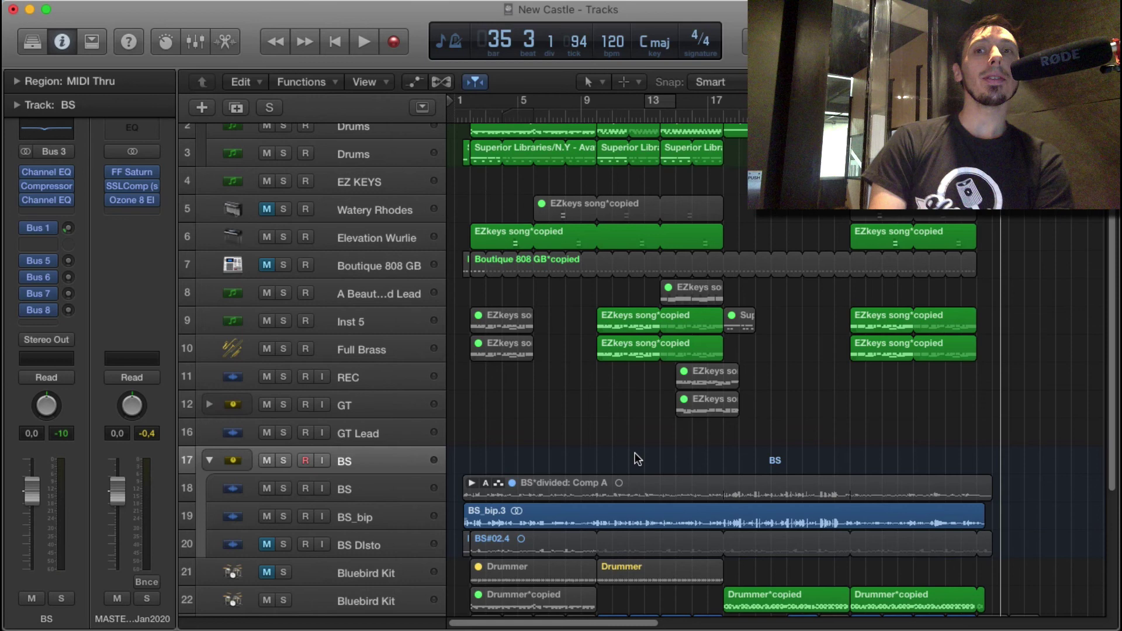